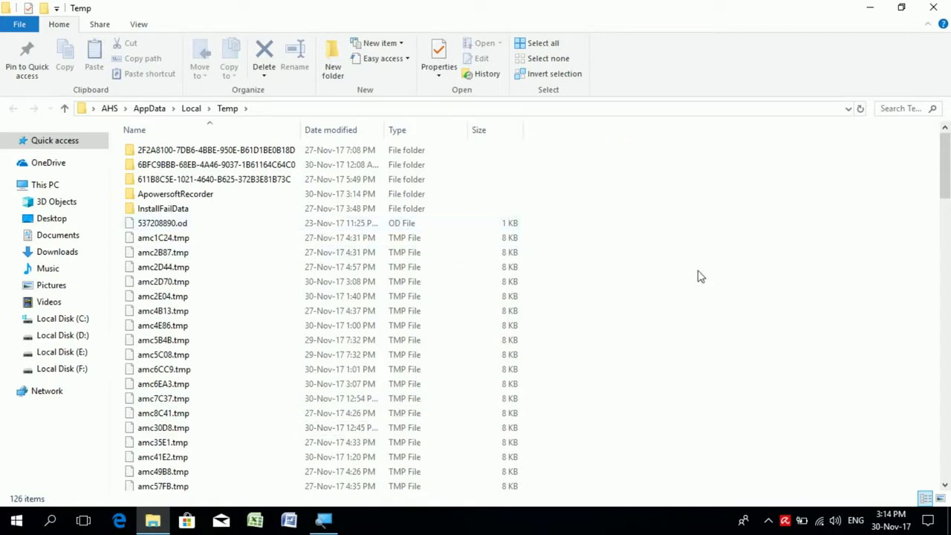
Step: Delete everything in the Temp folder, skipping the in-use ApowersoftRecorder folder and granting administrator permission for all current items
{"action": "scroll", "coordinate": [698, 277], "scroll_direction": "down", "scroll_amount": 20}
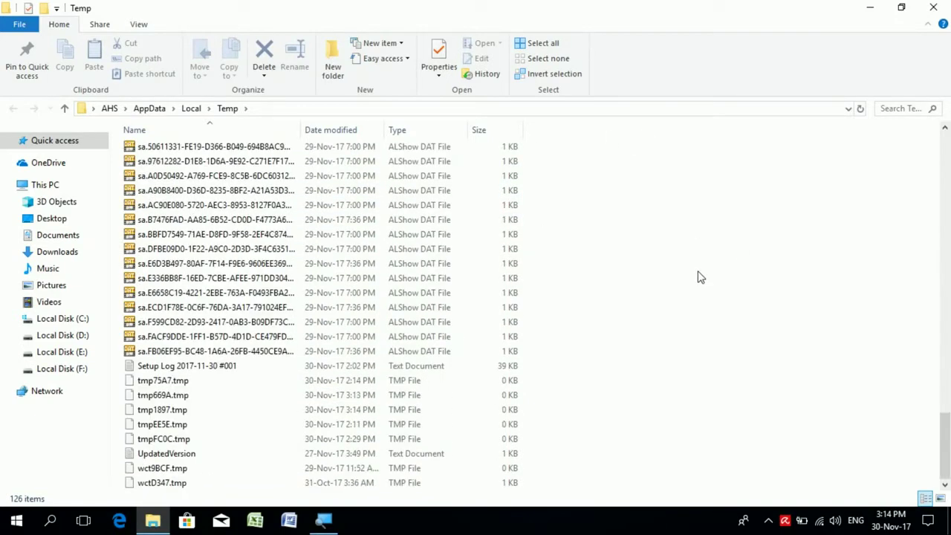
{"action": "scroll", "coordinate": [641, 371], "scroll_direction": "up", "scroll_amount": 20}
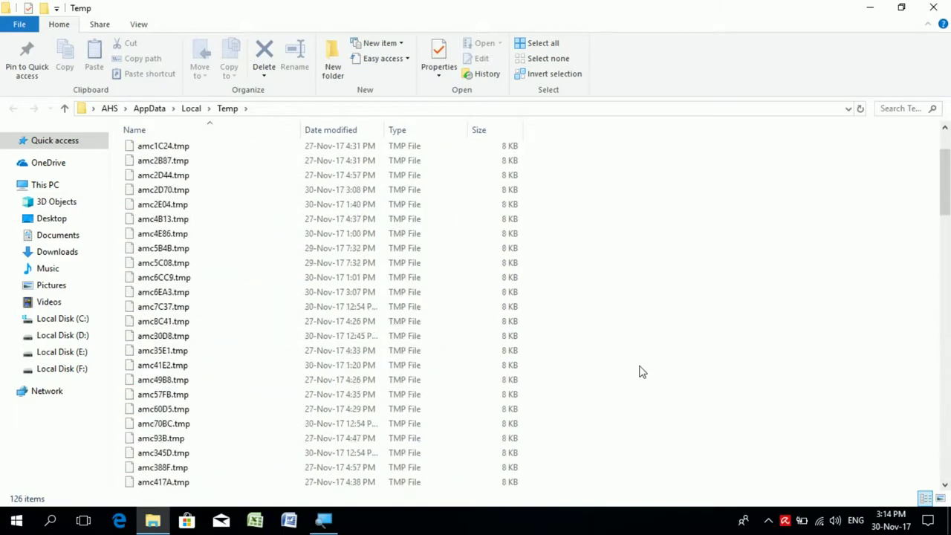
{"action": "key", "text": "ctrl+a"}
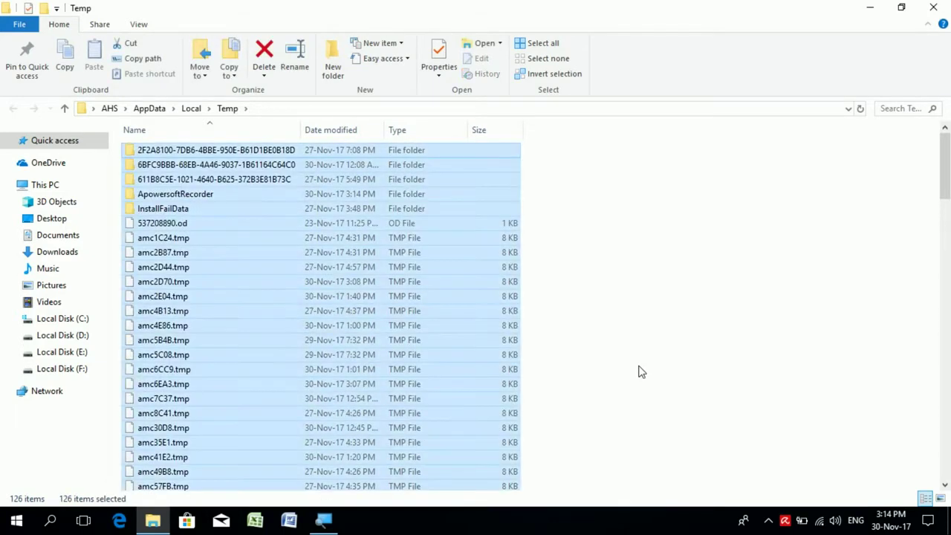
{"action": "right_click", "coordinate": [357, 270]}
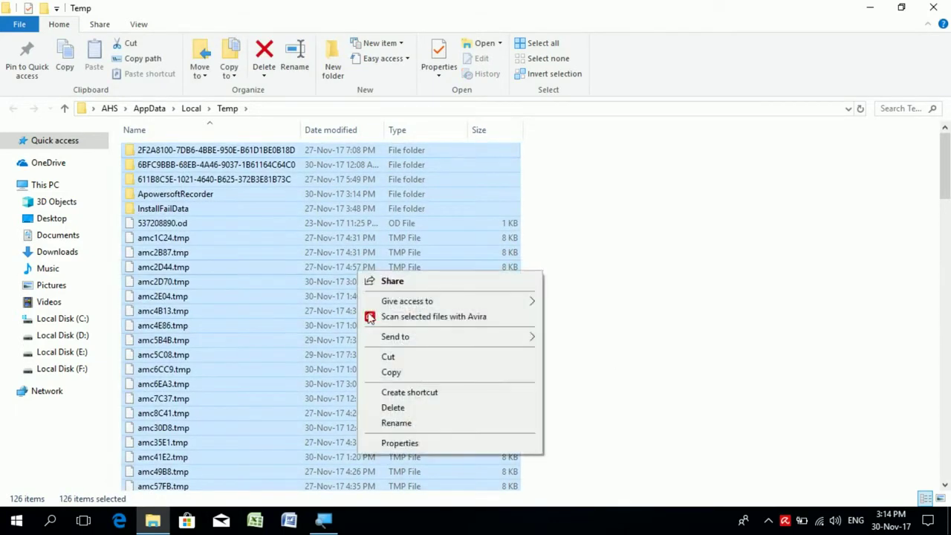
{"action": "left_click", "coordinate": [393, 407]}
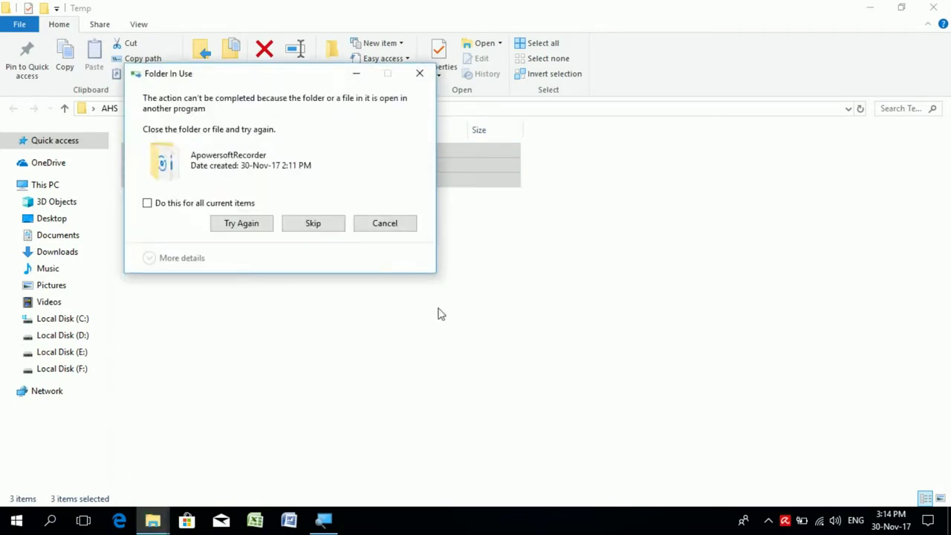
{"action": "left_click", "coordinate": [313, 224]}
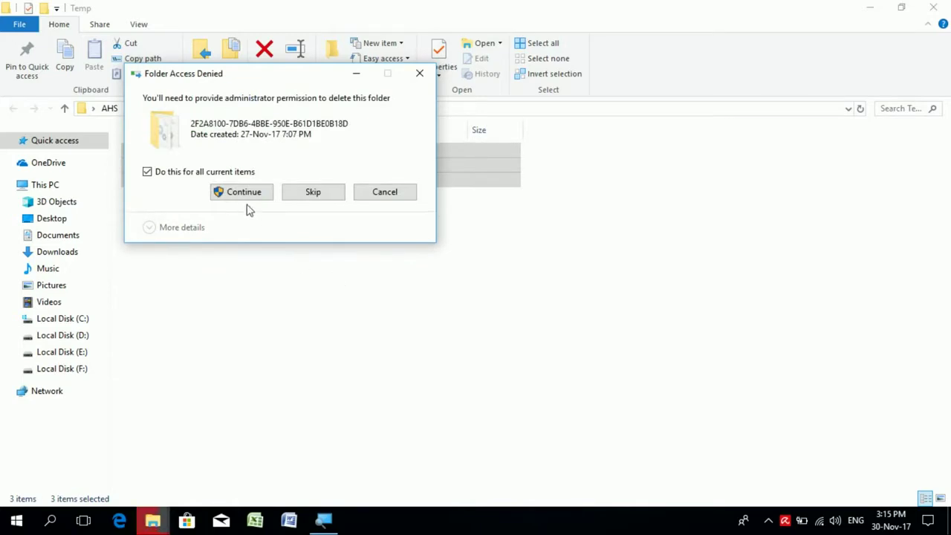
{"action": "left_click", "coordinate": [255, 195]}
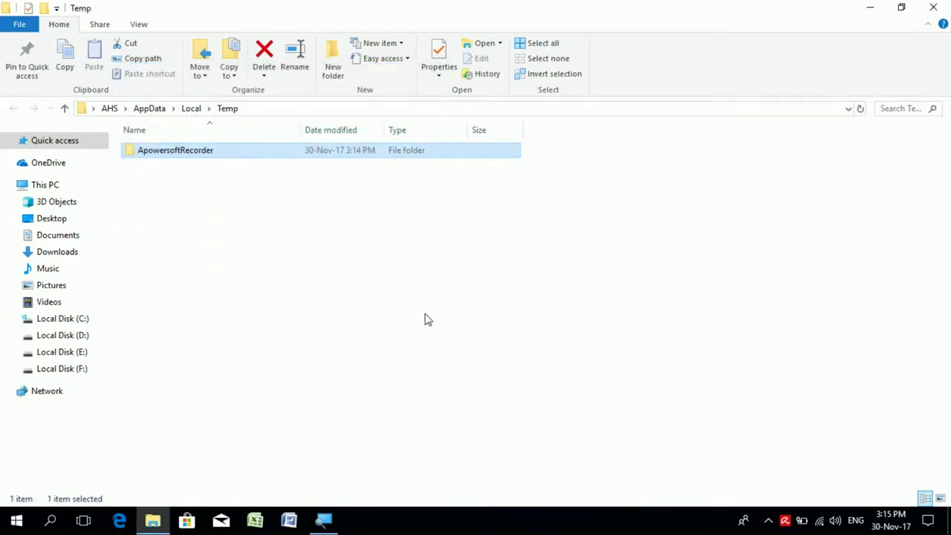
Step: Leave the Temp folder and refresh the desktop twice
{"action": "right_click", "coordinate": [449, 231]}
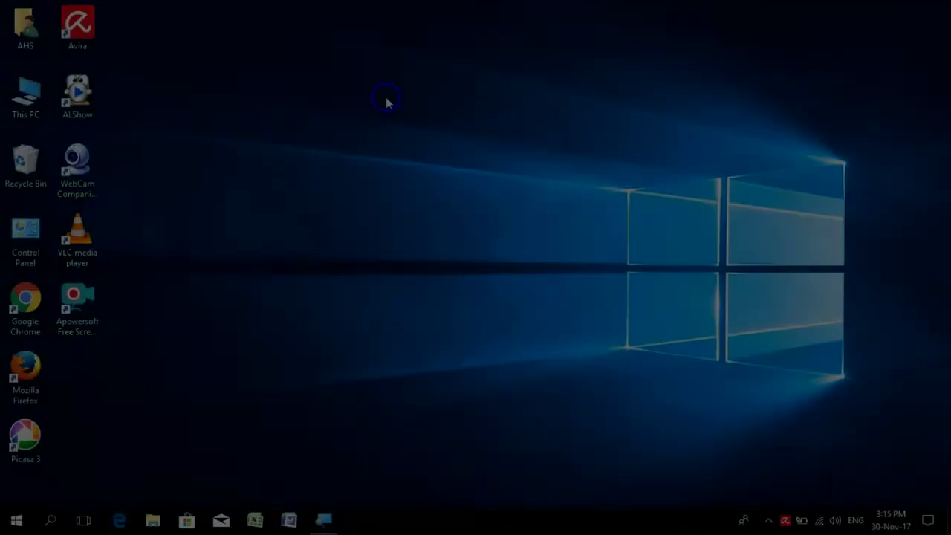
{"action": "right_click", "coordinate": [386, 99]}
{"action": "left_click", "coordinate": [407, 138]}
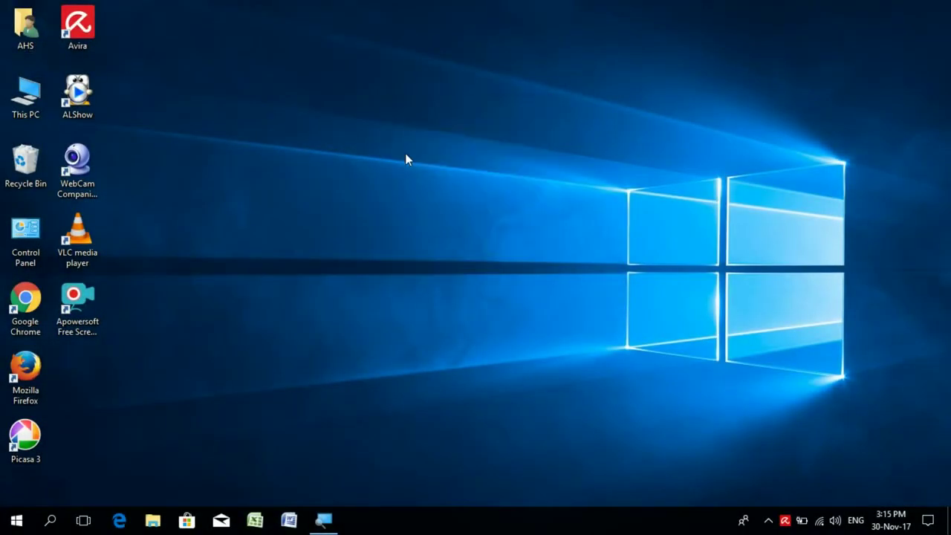
{"action": "right_click", "coordinate": [382, 101]}
{"action": "left_click", "coordinate": [404, 139]}
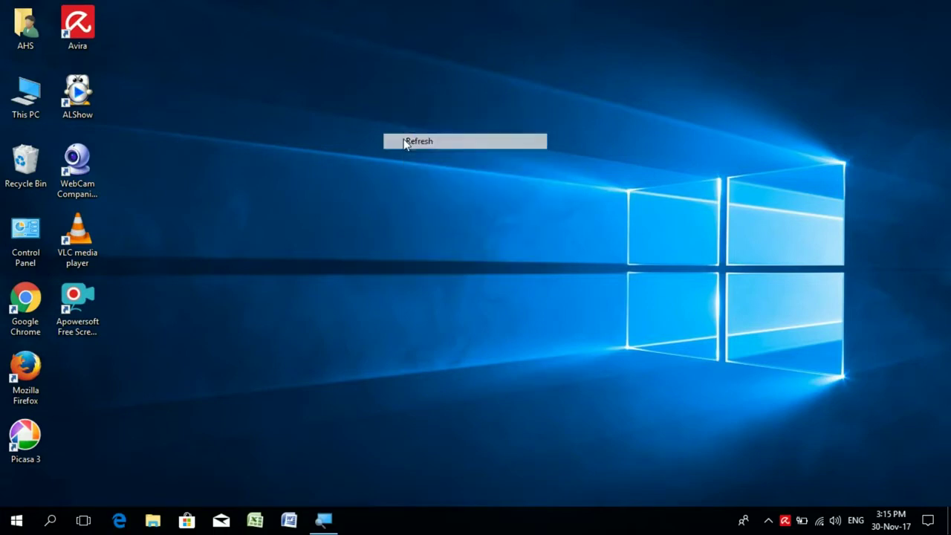
Step: Open the Prefetch folder by running "prefetch" from the Run dialog, granting permanent access to the folder
{"action": "key", "text": "super"}
{"action": "type", "text": "run"}
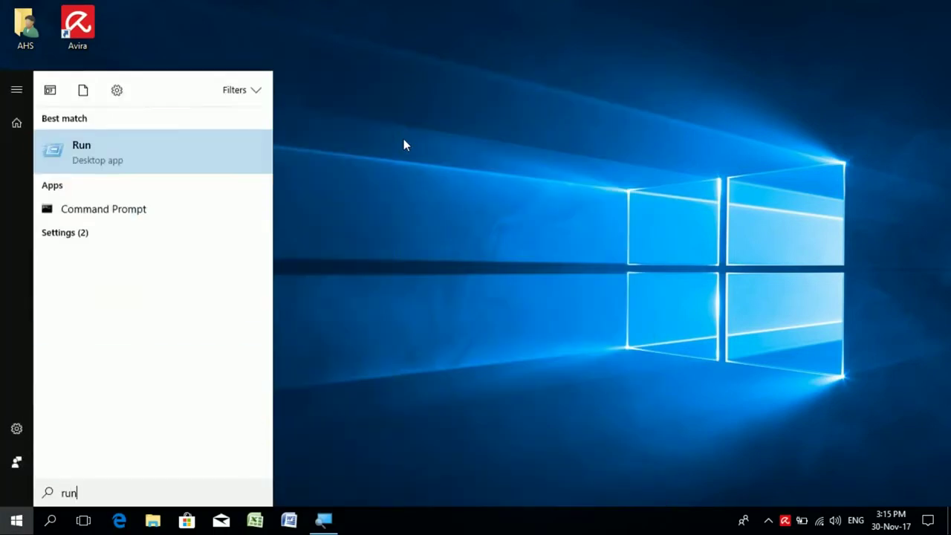
{"action": "key", "text": "Return"}
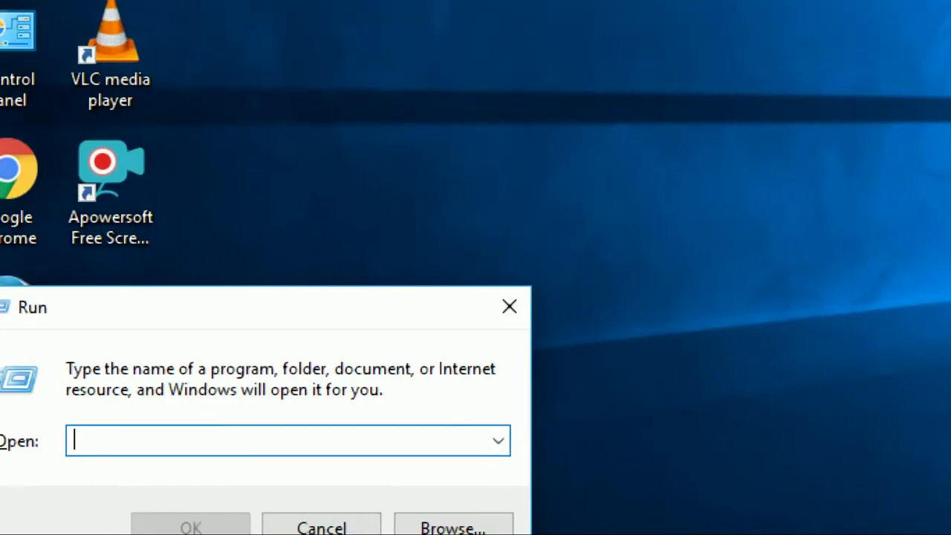
{"action": "type", "text": "prefetch"}
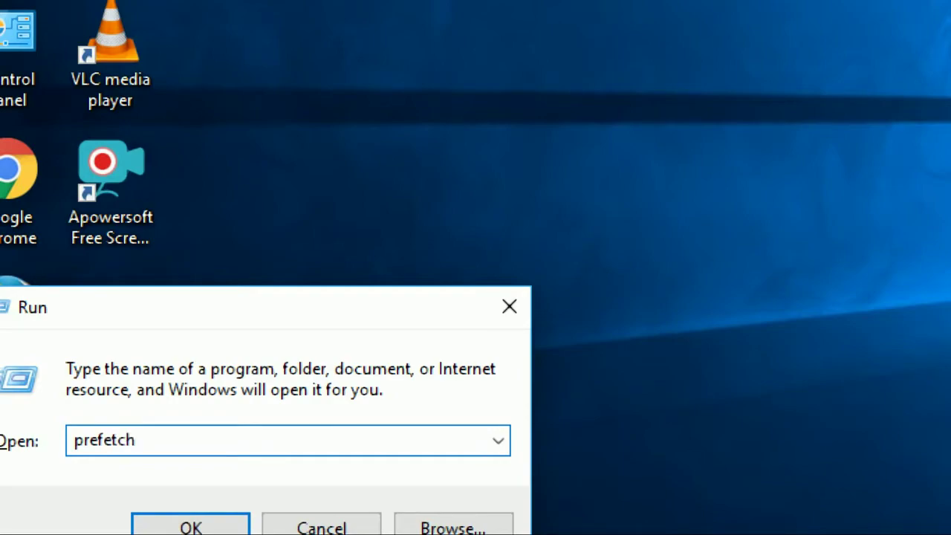
{"action": "key", "text": "Return"}
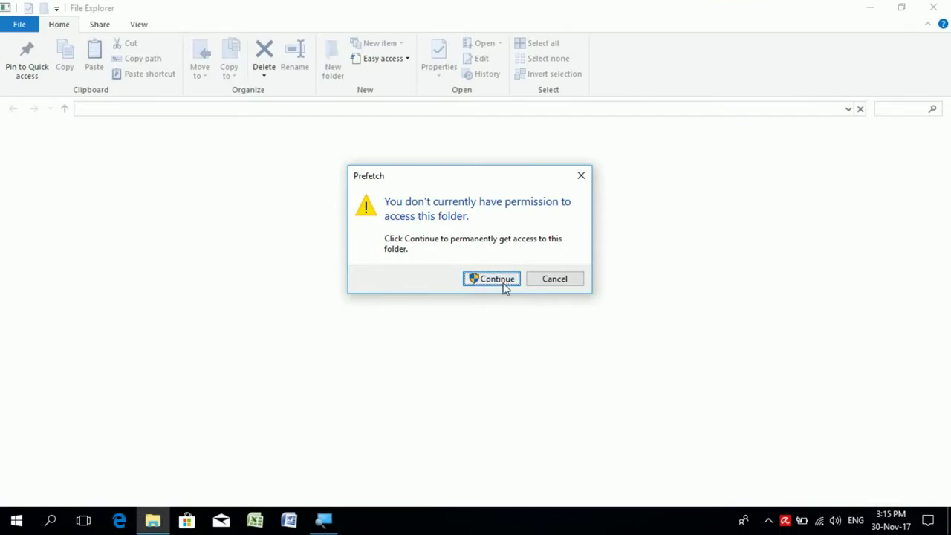
{"action": "left_click", "coordinate": [503, 283]}
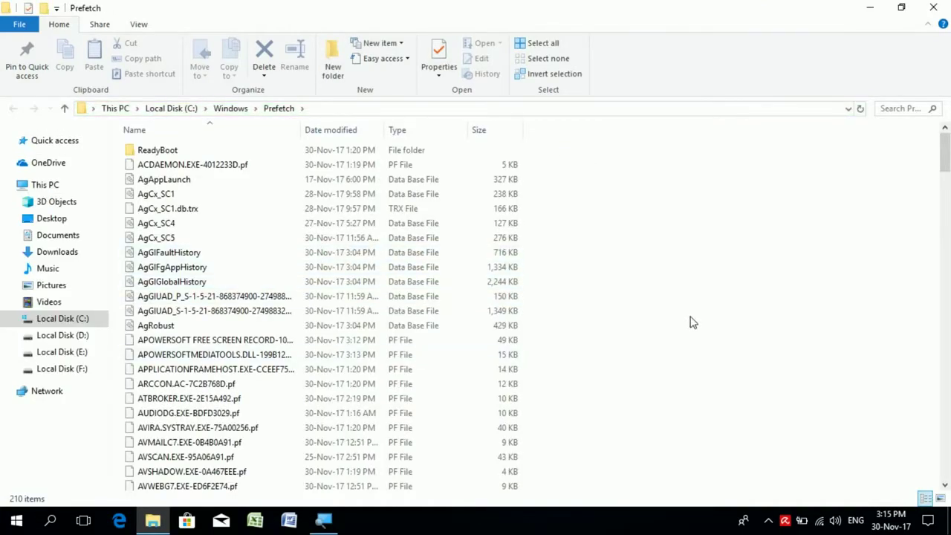
Step: Delete everything in the Prefetch folder, retrying once and then skipping the in-use file PfPre_00307f3f.mkd for all current items
{"action": "scroll", "coordinate": [691, 322], "scroll_direction": "down", "scroll_amount": 20}
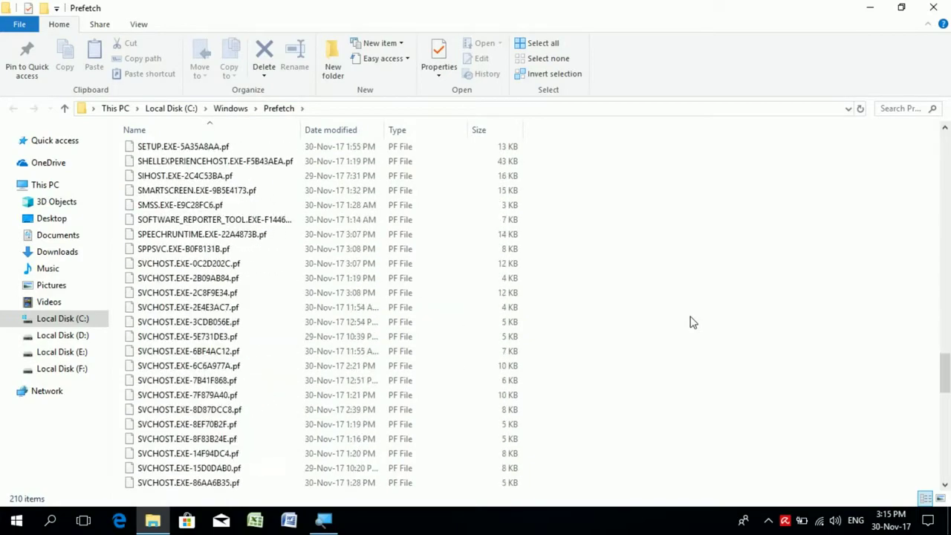
{"action": "scroll", "coordinate": [691, 321], "scroll_direction": "down", "scroll_amount": 12}
{"action": "scroll", "coordinate": [691, 322], "scroll_direction": "up", "scroll_amount": 20}
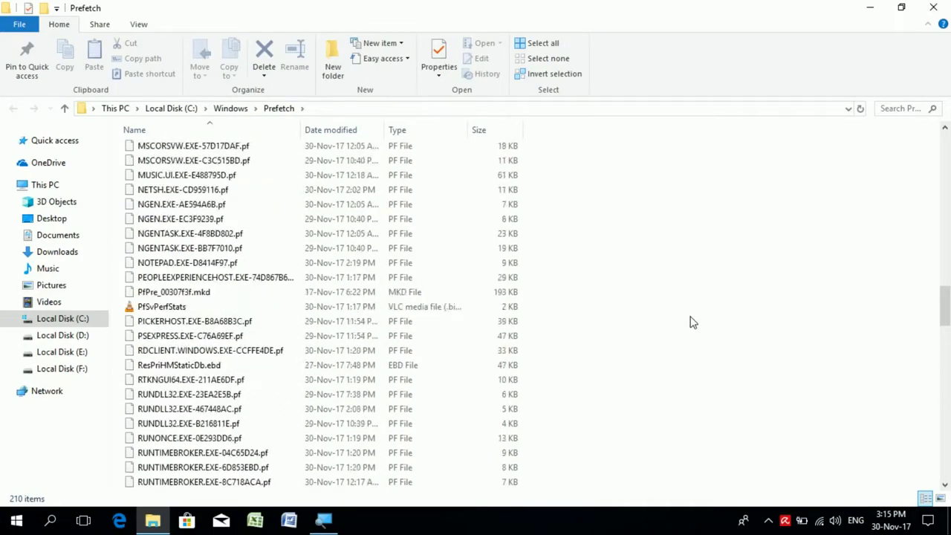
{"action": "scroll", "coordinate": [690, 322], "scroll_direction": "up", "scroll_amount": 15}
{"action": "key", "text": "ctrl+a"}
{"action": "right_click", "coordinate": [295, 259]}
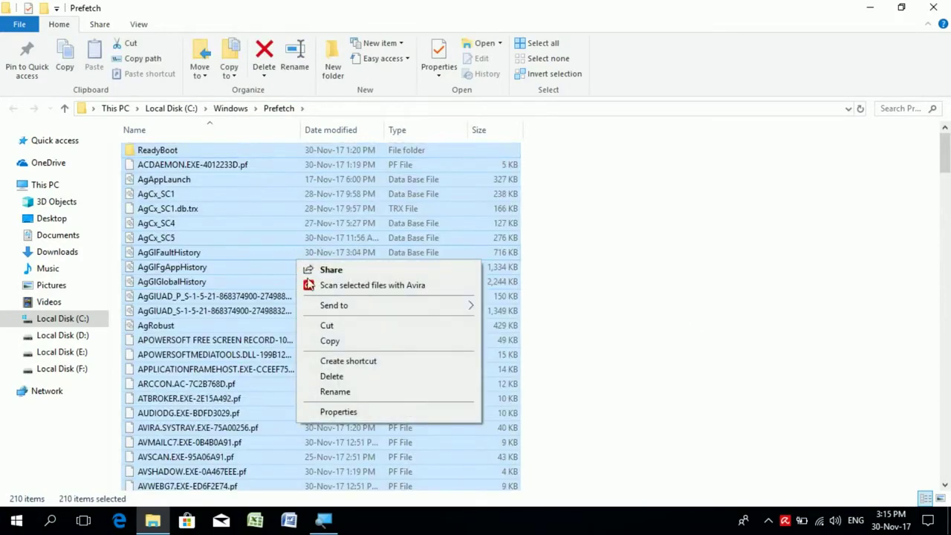
{"action": "left_click", "coordinate": [372, 372]}
{"action": "left_click", "coordinate": [343, 193]}
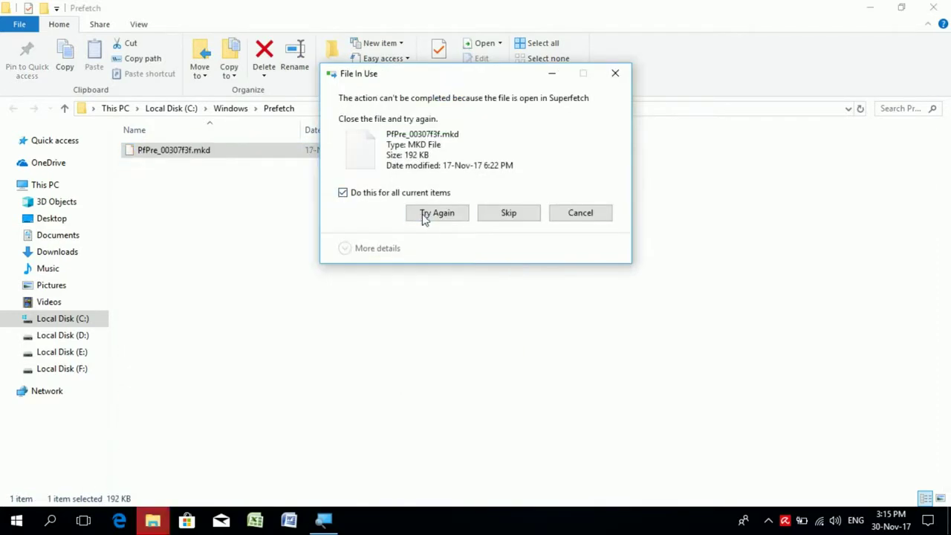
{"action": "left_click", "coordinate": [425, 213]}
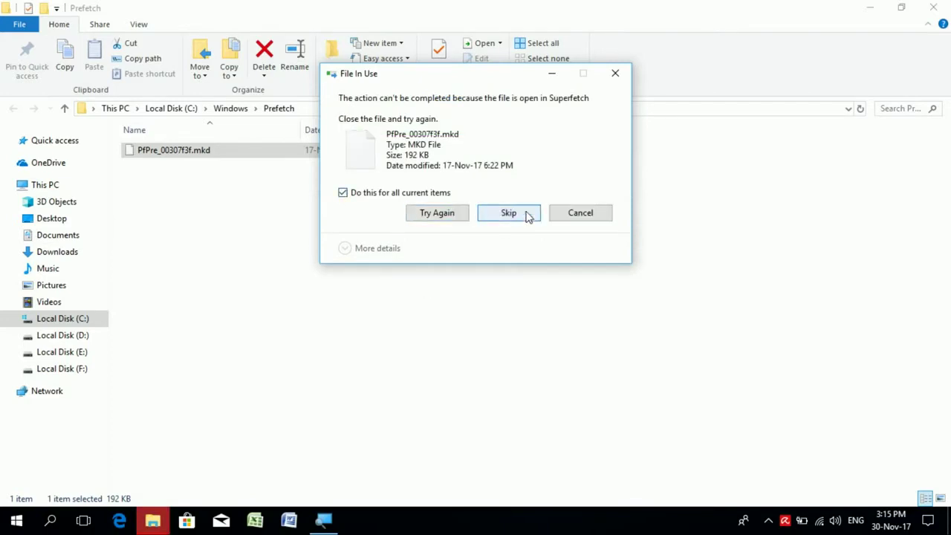
{"action": "left_click", "coordinate": [509, 214]}
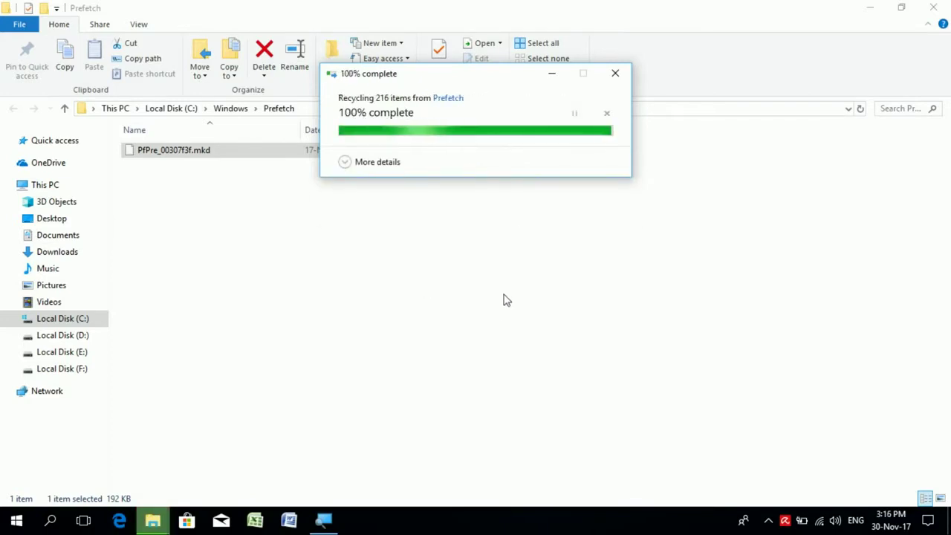
Step: Refresh the Prefetch folder, then return to the desktop and refresh it twice
{"action": "right_click", "coordinate": [358, 246]}
{"action": "left_click", "coordinate": [399, 301]}
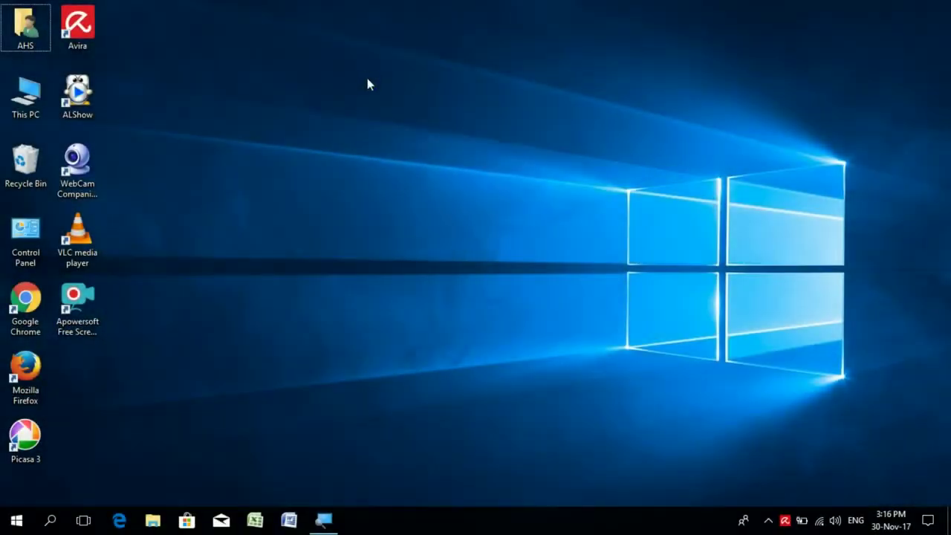
{"action": "right_click", "coordinate": [366, 74]}
{"action": "left_click", "coordinate": [420, 117]}
{"action": "right_click", "coordinate": [372, 96]}
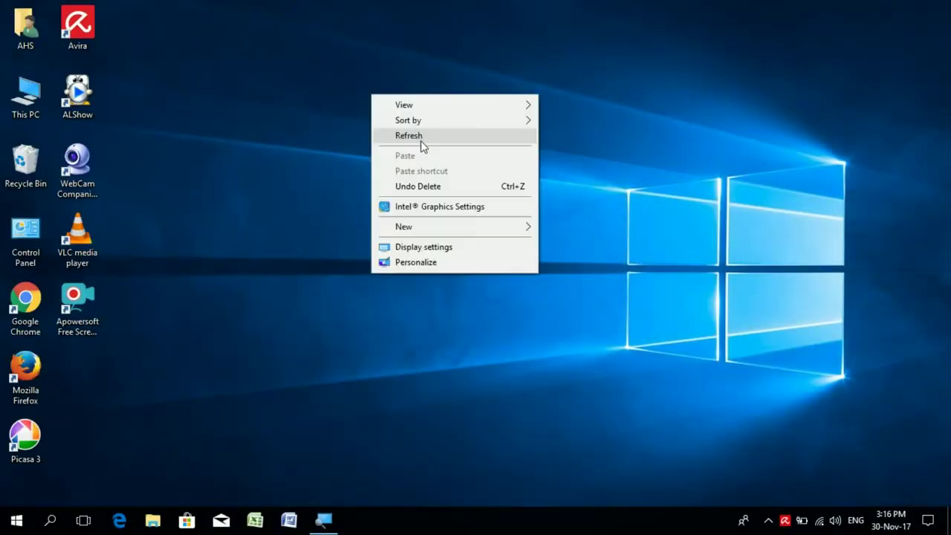
{"action": "left_click", "coordinate": [423, 139]}
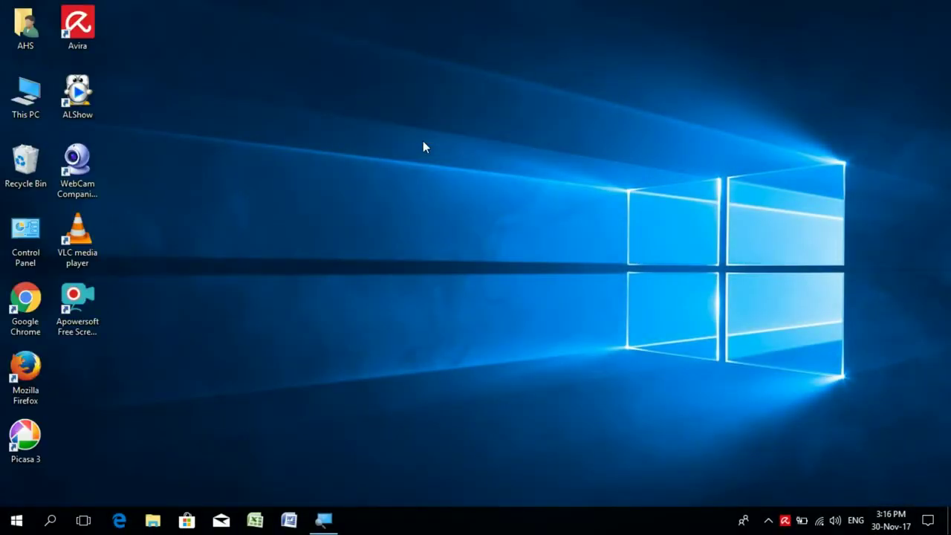
Step: Search Windows for "disk cleanup" and start Disk Cleanup on drive C:
{"action": "key", "text": "super"}
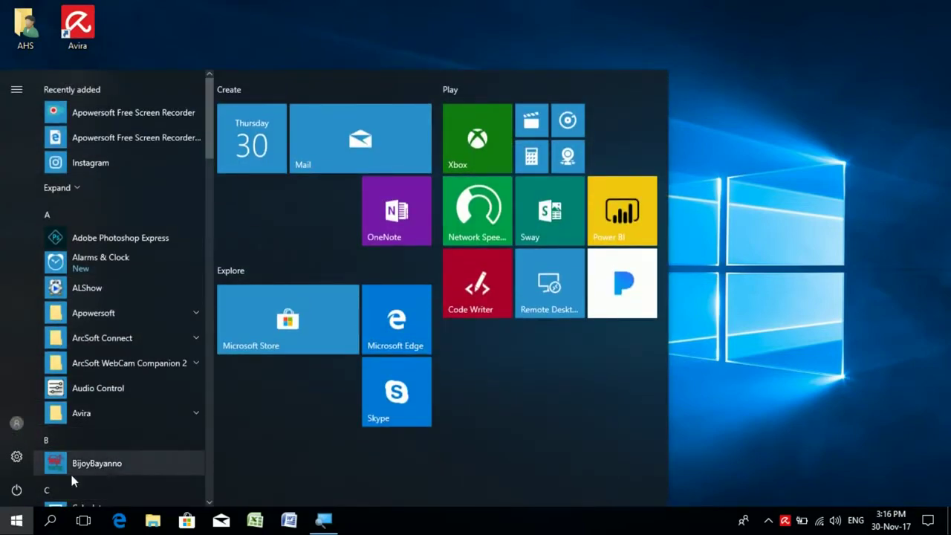
{"action": "left_click", "coordinate": [50, 519]}
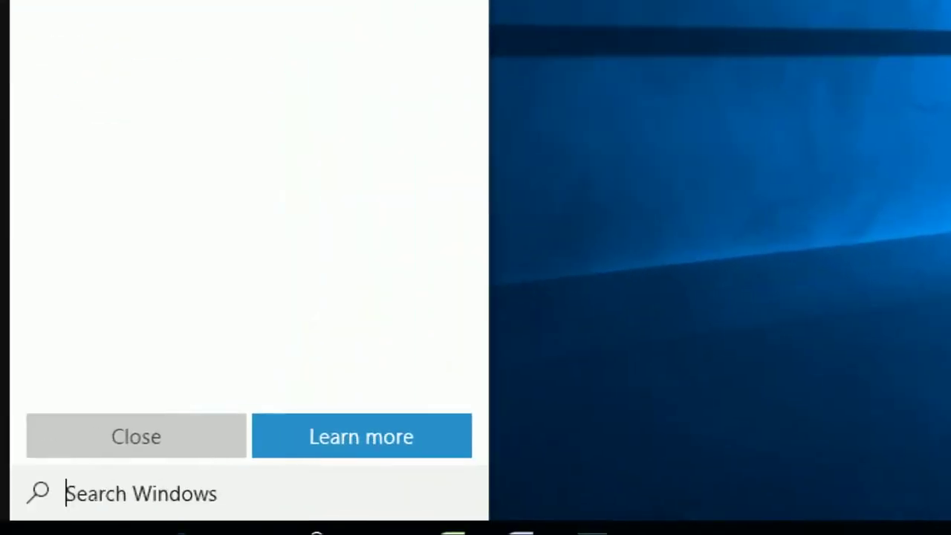
{"action": "type", "text": "disk"}
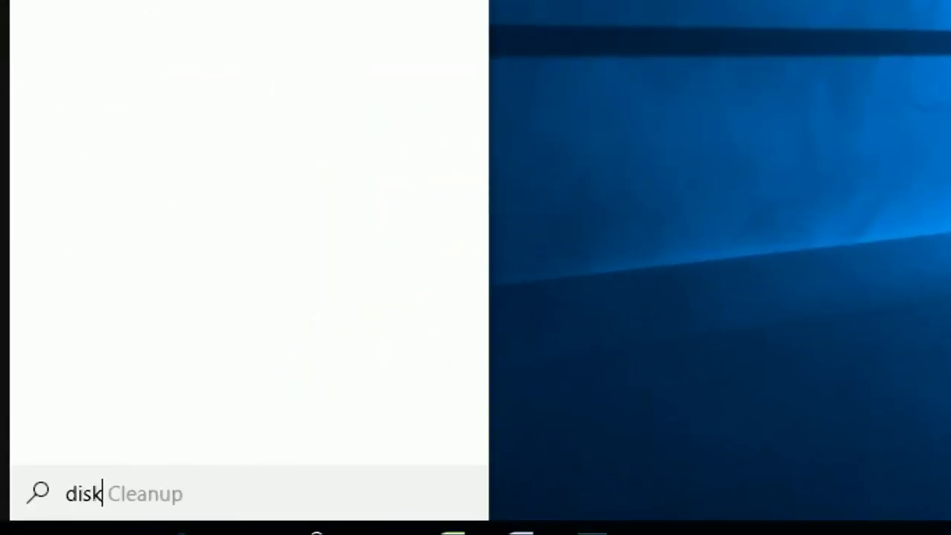
{"action": "type", "text": " cleanup"}
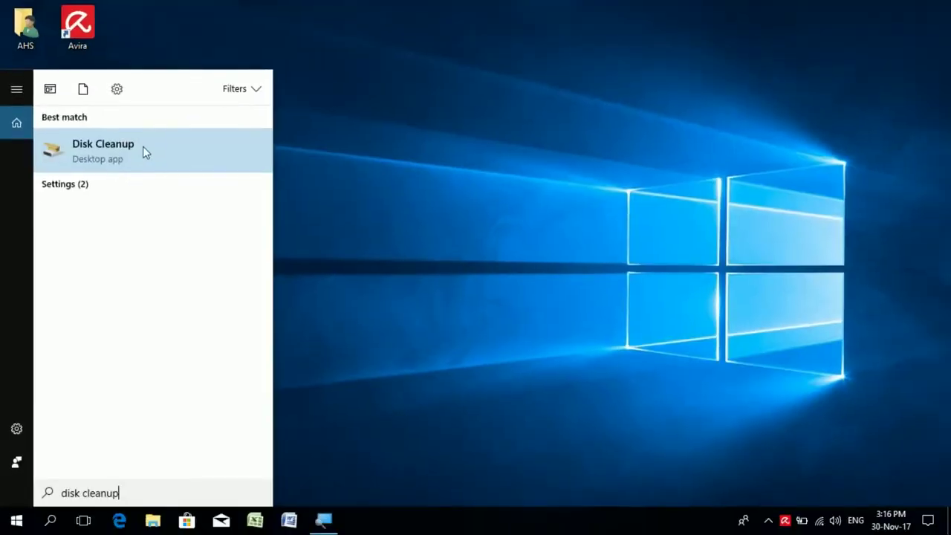
{"action": "left_click", "coordinate": [143, 146]}
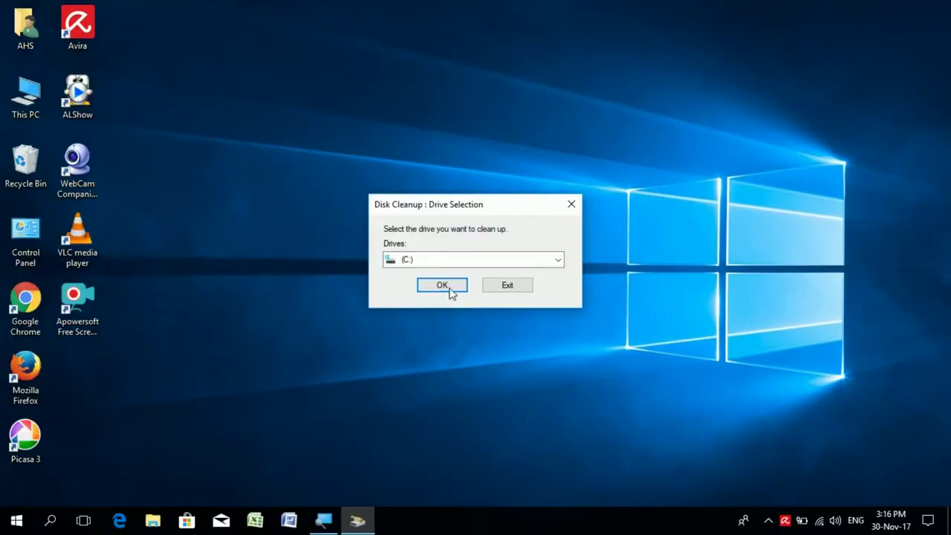
{"action": "left_click", "coordinate": [442, 285]}
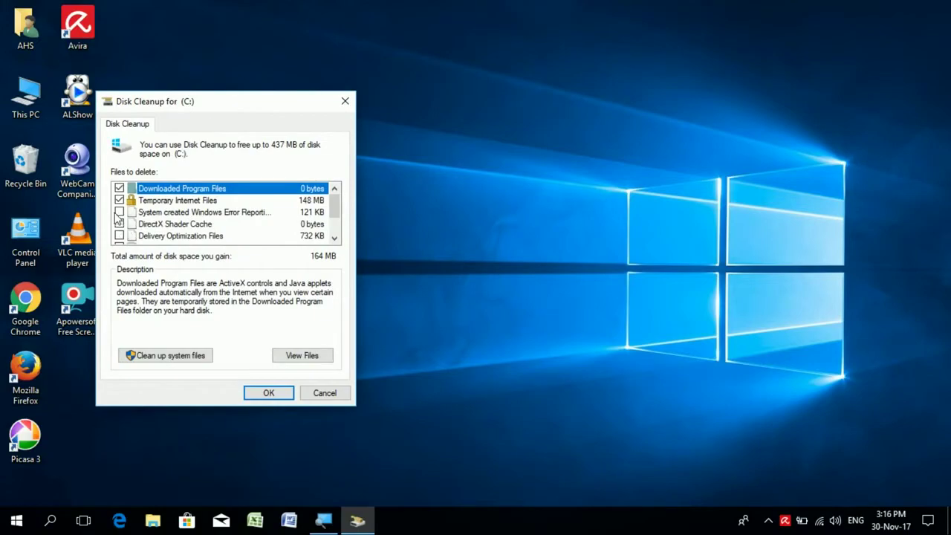
Step: Also include the error reporting, DirectX Shader Cache, Delivery Optimization Files, Recycle Bin and Temporary files categories, and permanently delete all selected files
{"action": "left_click", "coordinate": [119, 236]}
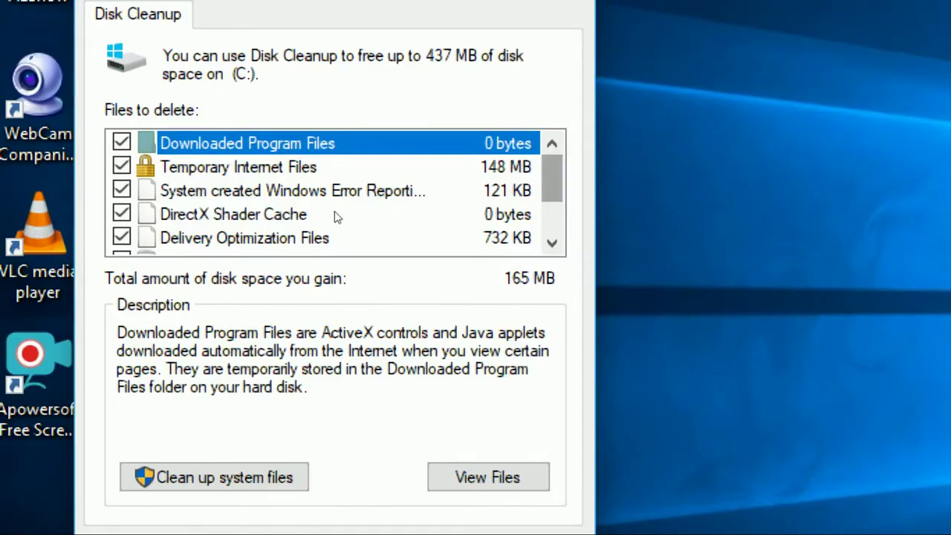
{"action": "scroll", "coordinate": [339, 223], "scroll_direction": "down", "scroll_amount": 1}
{"action": "scroll", "coordinate": [340, 223], "scroll_direction": "up", "scroll_amount": 1}
{"action": "scroll", "coordinate": [338, 224], "scroll_direction": "down", "scroll_amount": 1}
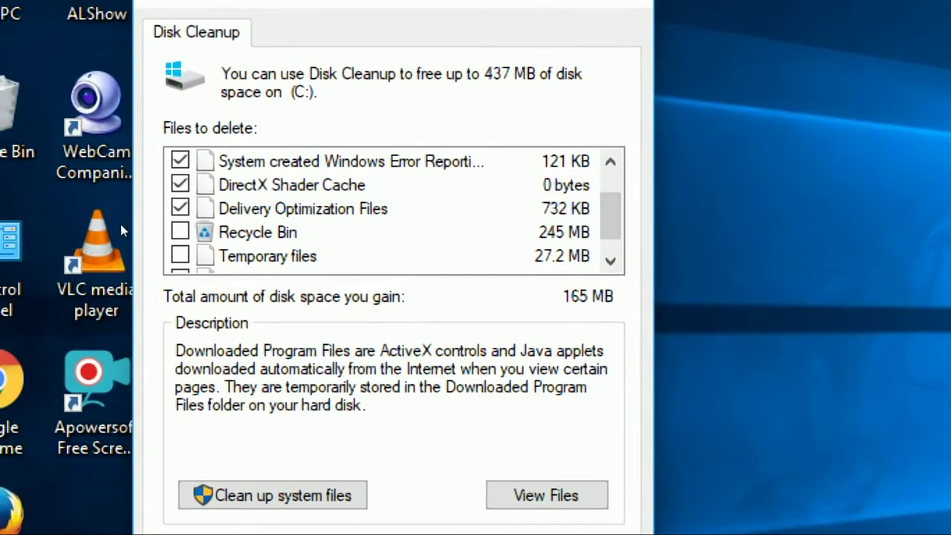
{"action": "left_click", "coordinate": [180, 231]}
{"action": "left_click", "coordinate": [180, 256]}
{"action": "scroll", "coordinate": [370, 231], "scroll_direction": "down", "scroll_amount": 1}
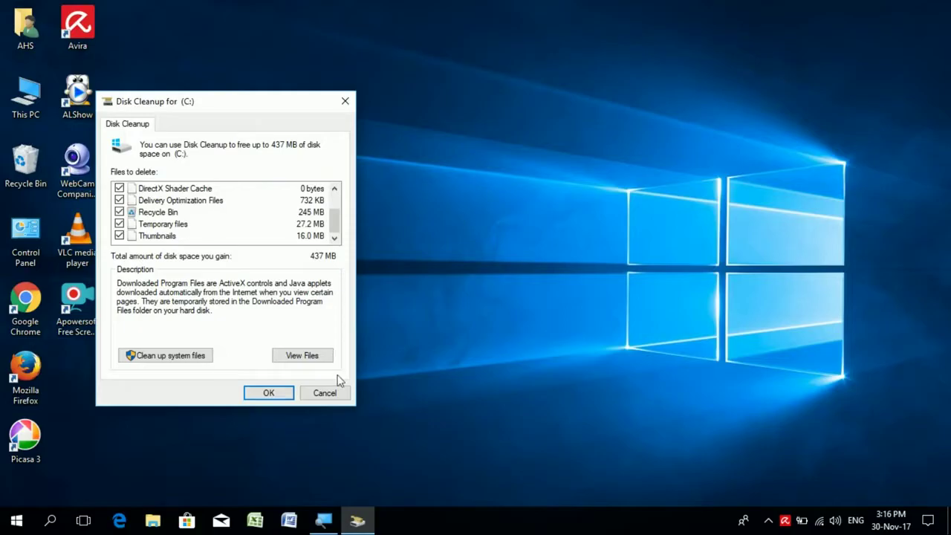
{"action": "left_click", "coordinate": [274, 398]}
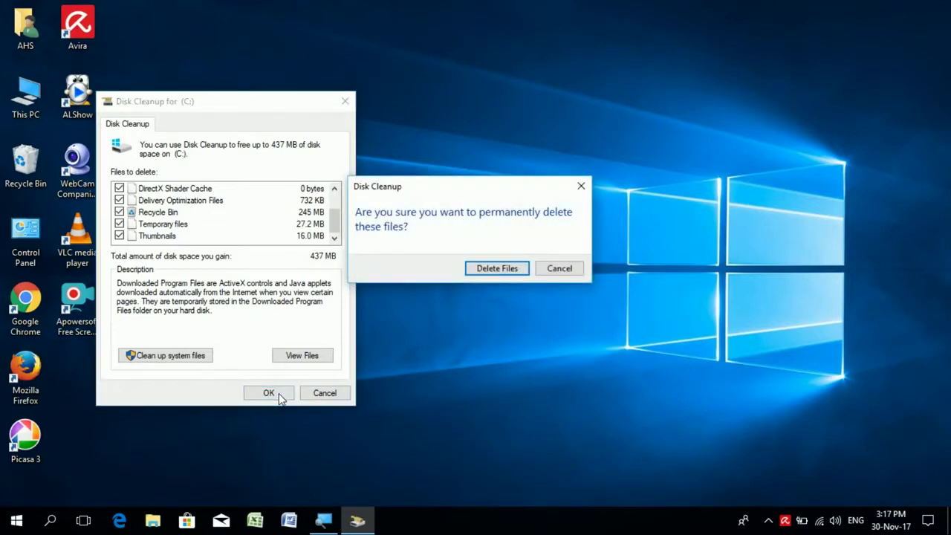
{"action": "left_click", "coordinate": [492, 271]}
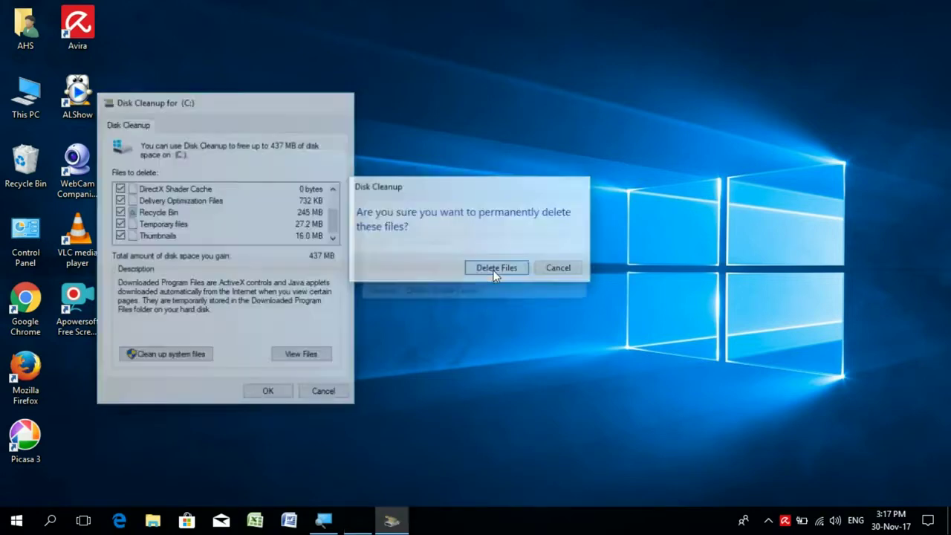
{"action": "right_click", "coordinate": [650, 78]}
{"action": "left_click", "coordinate": [686, 119]}
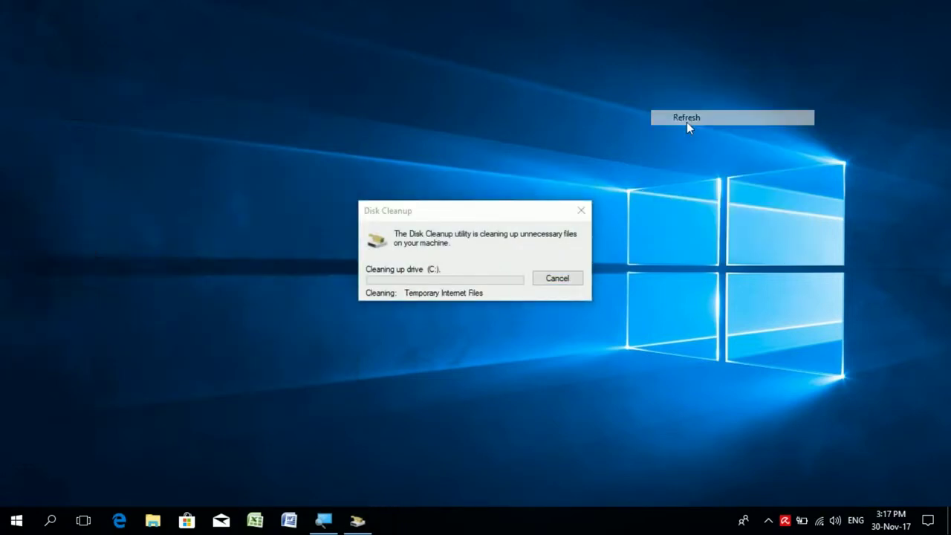
{"action": "left_click_drag", "start_coordinate": [236, 55], "coordinate": [808, 449]}
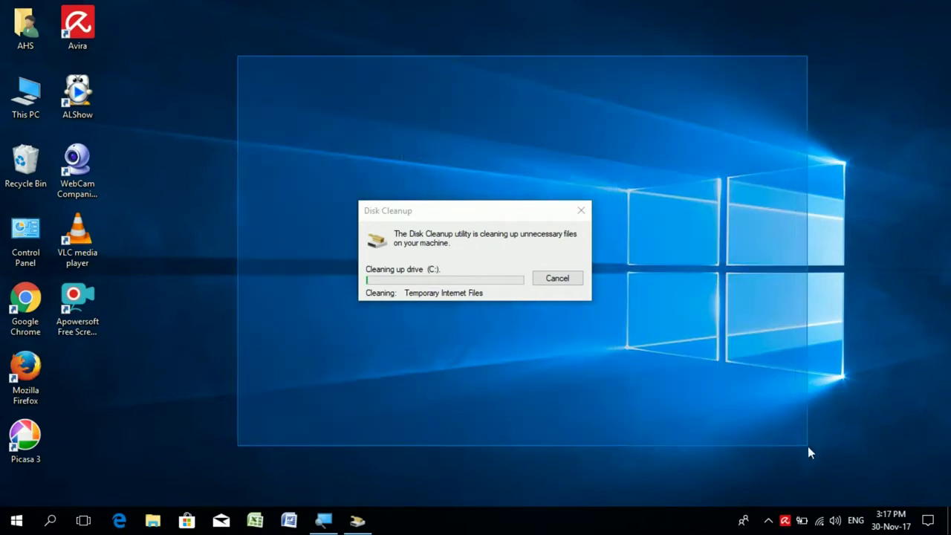
{"action": "mouse_move", "coordinate": [237, 49]}
{"action": "left_mouse_down"}
{"action": "mouse_move", "coordinate": [439, 245]}
{"action": "mouse_move", "coordinate": [742, 419]}
{"action": "left_mouse_up"}
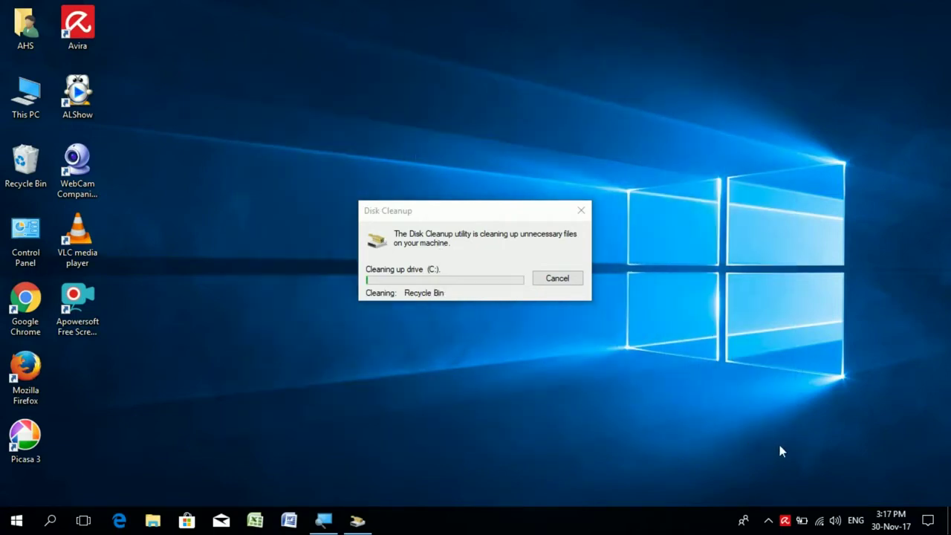
{"action": "mouse_move", "coordinate": [780, 450]}
{"action": "left_mouse_down"}
{"action": "mouse_move", "coordinate": [305, 52]}
{"action": "mouse_move", "coordinate": [262, 49]}
{"action": "left_mouse_up"}
{"action": "mouse_move", "coordinate": [262, 49]}
{"action": "left_mouse_down"}
{"action": "mouse_move", "coordinate": [353, 99]}
{"action": "mouse_move", "coordinate": [782, 277]}
{"action": "left_mouse_up"}
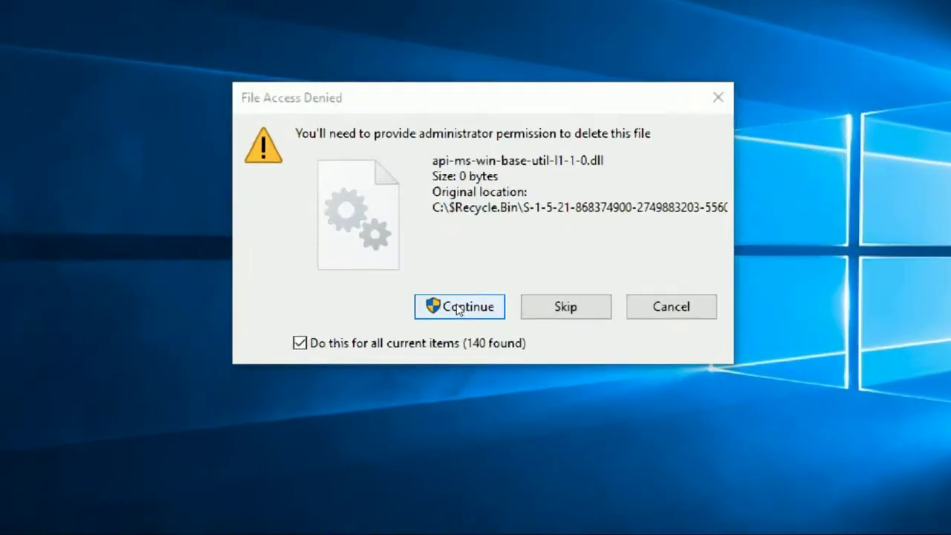
Step: Grant administrator permission to delete the protected Recycle Bin files for all current items, and refresh the desktop
{"action": "left_click", "coordinate": [459, 307]}
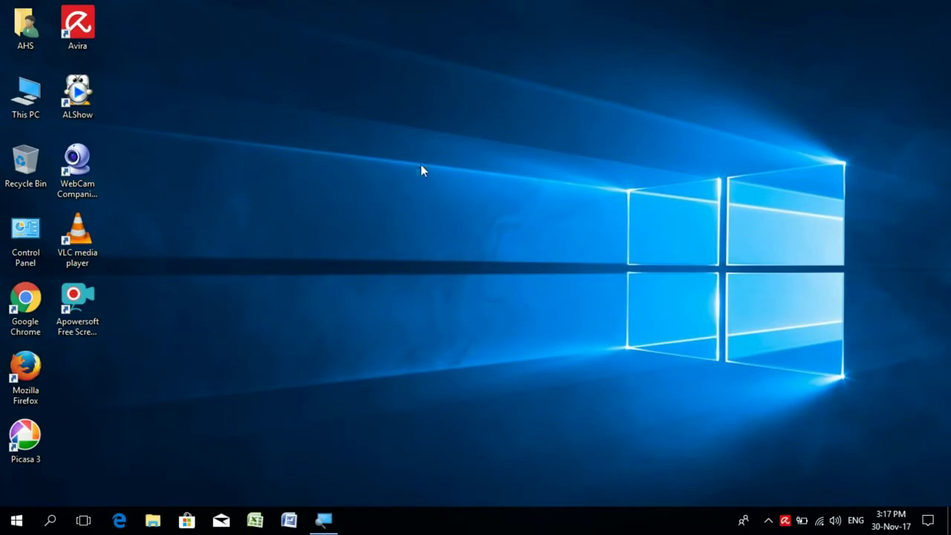
{"action": "right_click", "coordinate": [420, 165]}
{"action": "left_click", "coordinate": [454, 198]}
Step: Open Task Manager, move its window toward the middle of the desktop and show the list of startup programs
{"action": "key", "text": "ctrl+alt+Delete"}
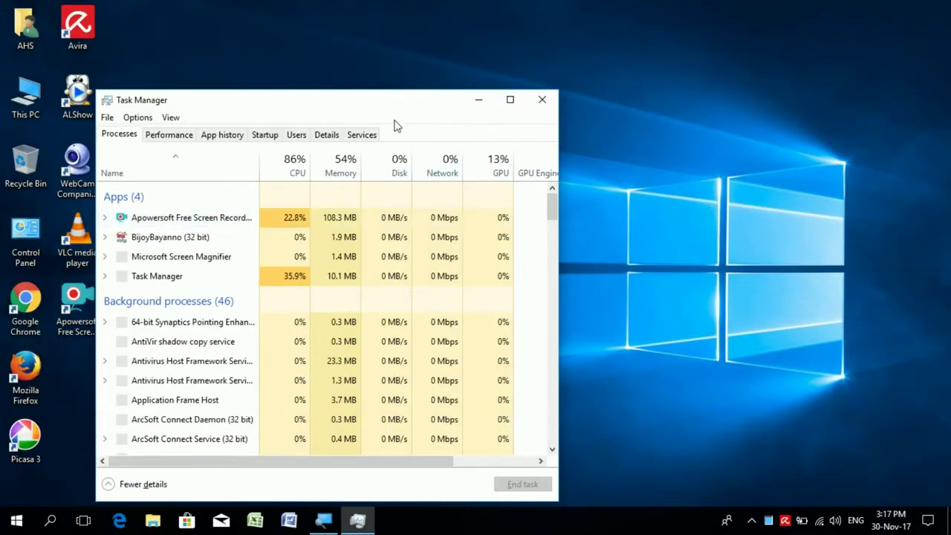
{"action": "left_click_drag", "start_coordinate": [389, 112], "coordinate": [511, 69]}
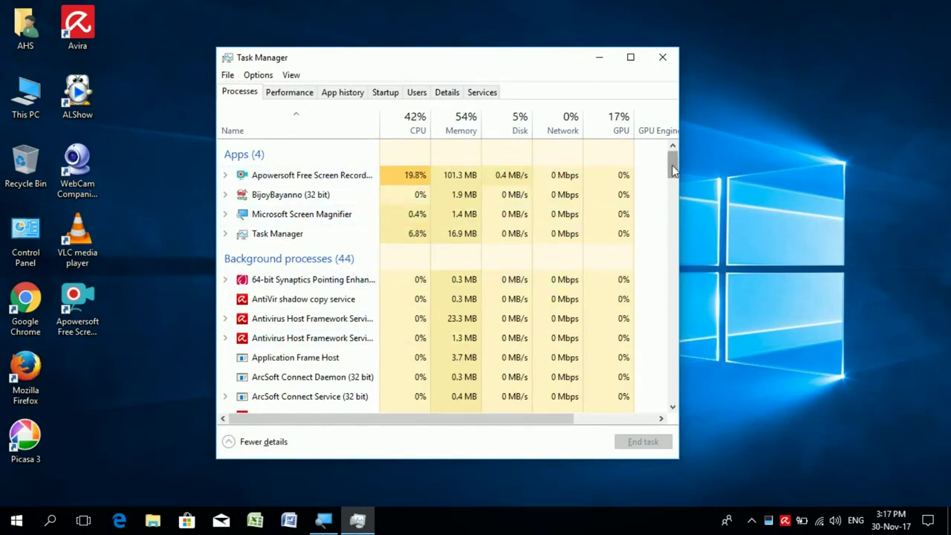
{"action": "mouse_move", "coordinate": [672, 167]}
{"action": "left_mouse_down"}
{"action": "mouse_move", "coordinate": [672, 282]}
{"action": "mouse_move", "coordinate": [672, 152]}
{"action": "left_mouse_up"}
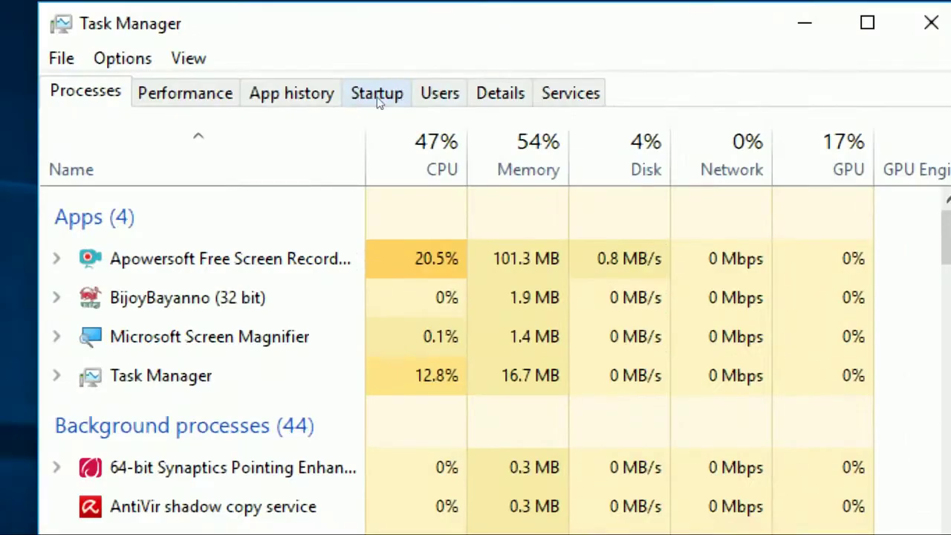
{"action": "left_click", "coordinate": [390, 95]}
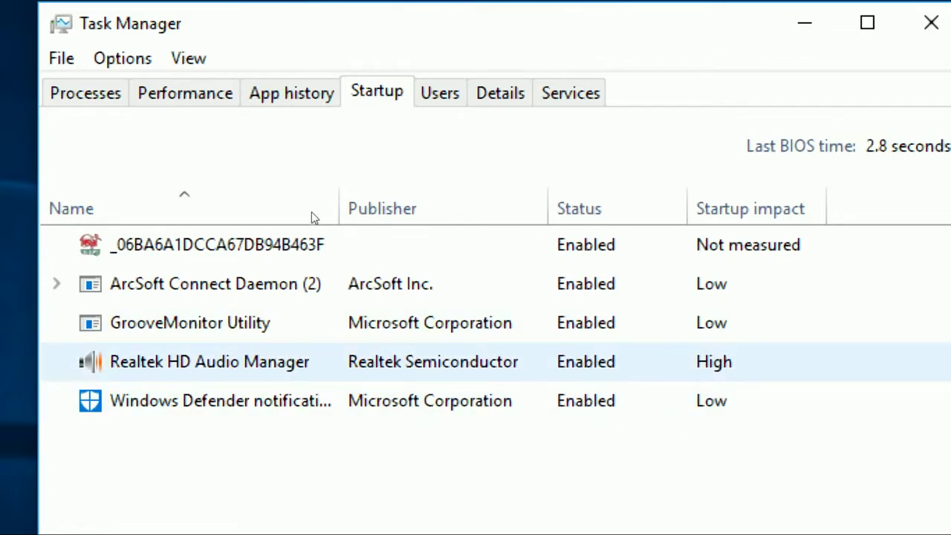
Step: Disable the startup entry _06BA6A1DCCA67DB94B463F
{"action": "key", "text": "Up"}
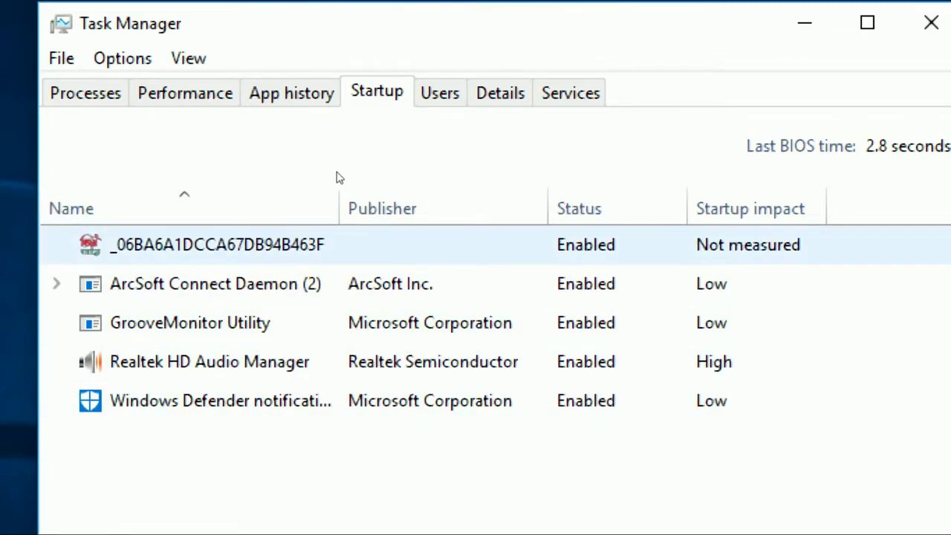
{"action": "key", "text": "shift+F10"}
{"action": "key", "text": "Down"}
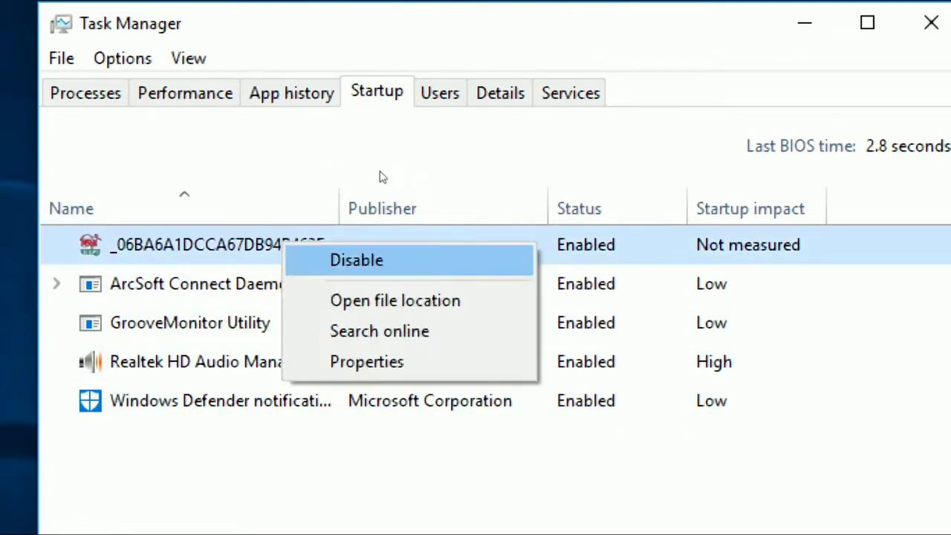
{"action": "key", "text": "Return"}
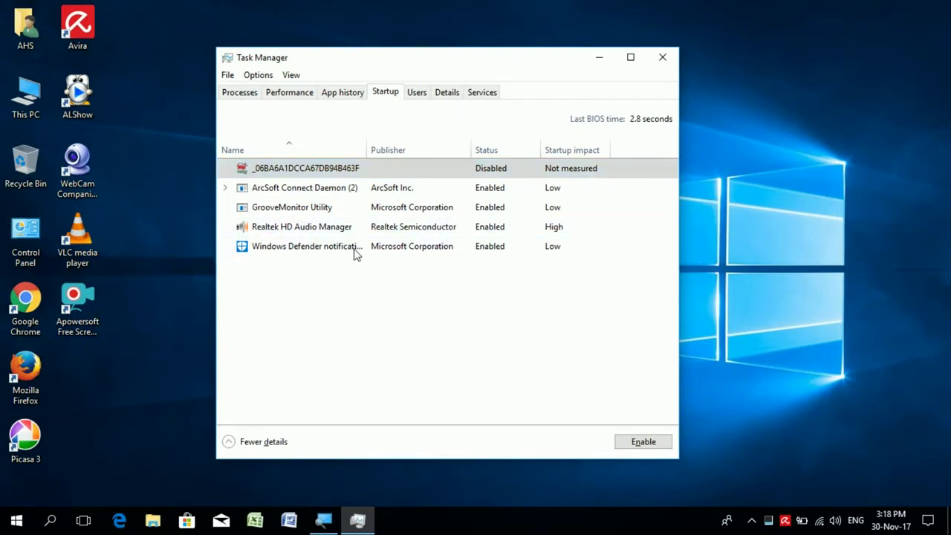
Step: Go through the startup entries one by one, from the Windows Defender notification entry up to _06BA6A1DCCA67DB94B463F
{"action": "left_click", "coordinate": [365, 251]}
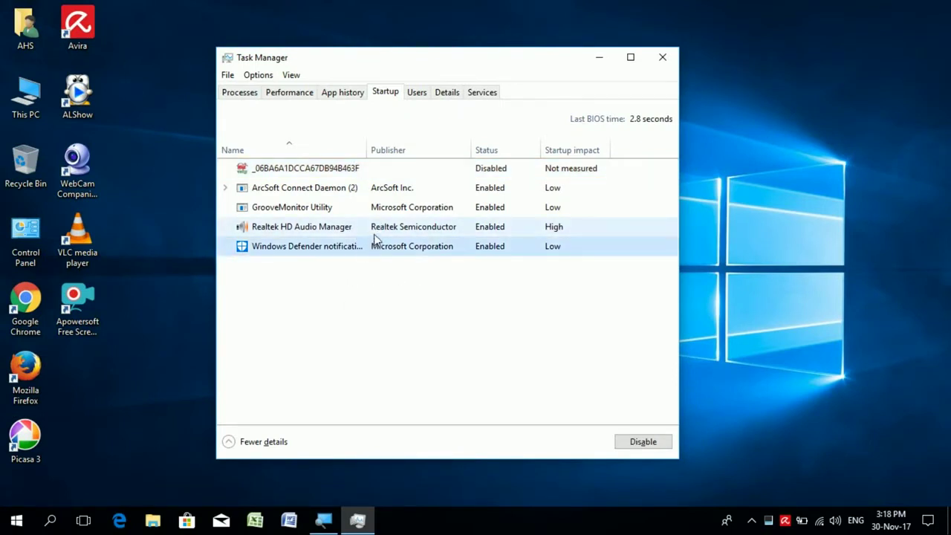
{"action": "left_click", "coordinate": [376, 229]}
{"action": "left_click", "coordinate": [387, 212]}
{"action": "left_click", "coordinate": [374, 190]}
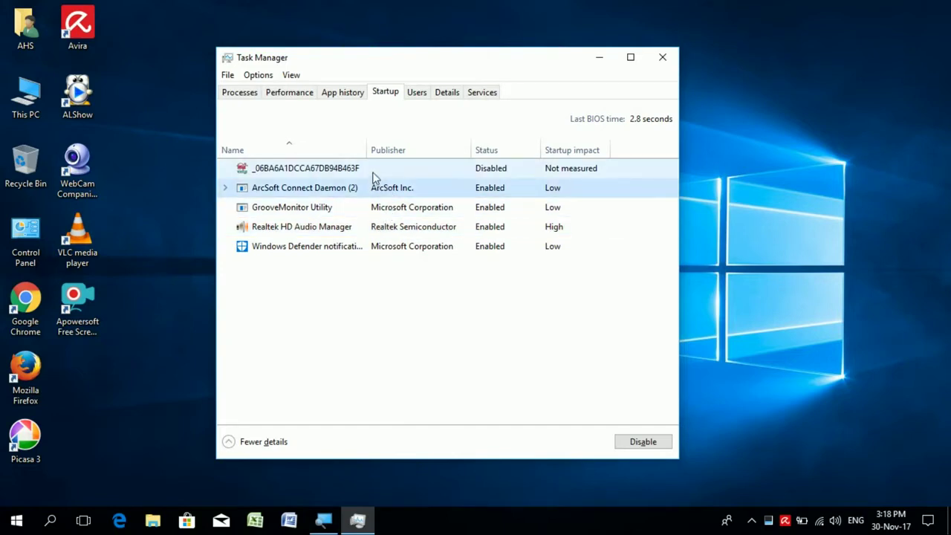
{"action": "left_click", "coordinate": [375, 172]}
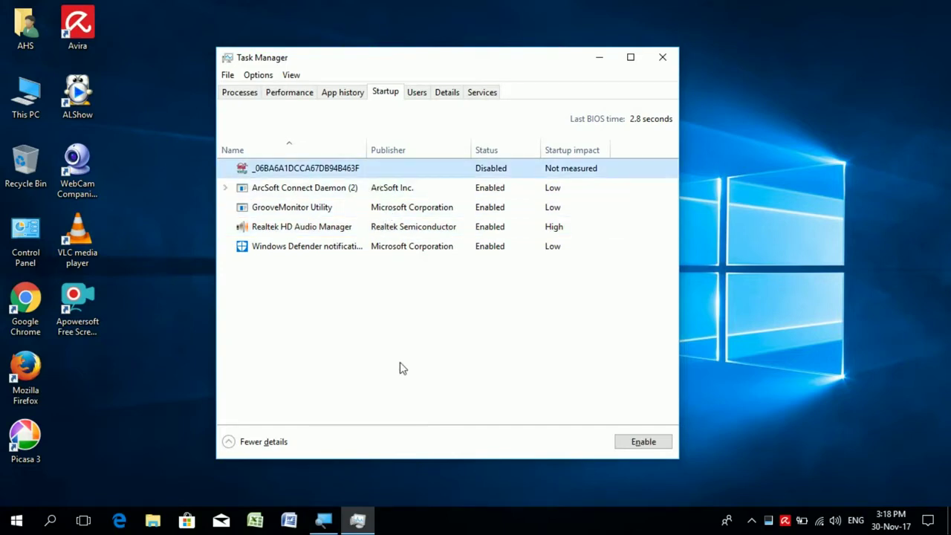
Step: Close Task Manager and refresh the desktop twice
{"action": "left_click", "coordinate": [667, 63]}
{"action": "right_click", "coordinate": [462, 242]}
{"action": "left_click", "coordinate": [461, 244]}
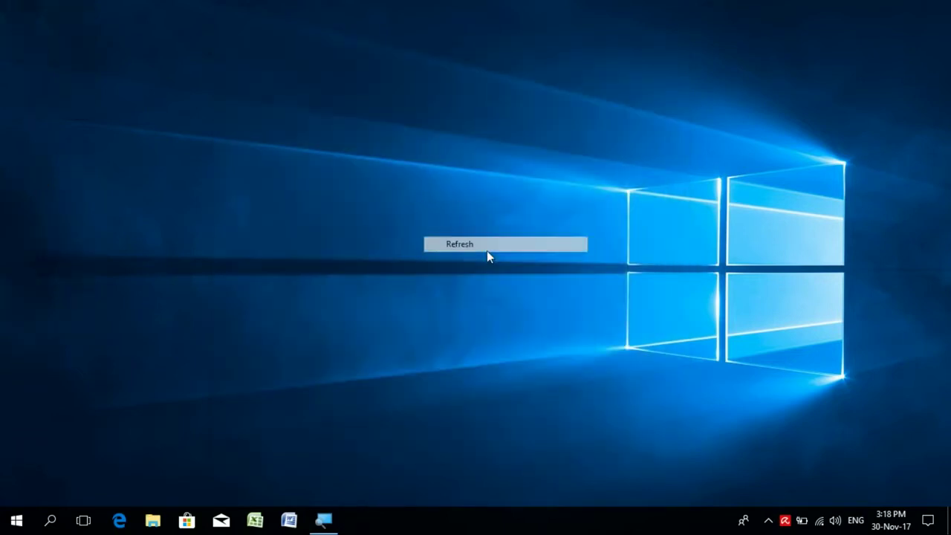
{"action": "right_click", "coordinate": [424, 141]}
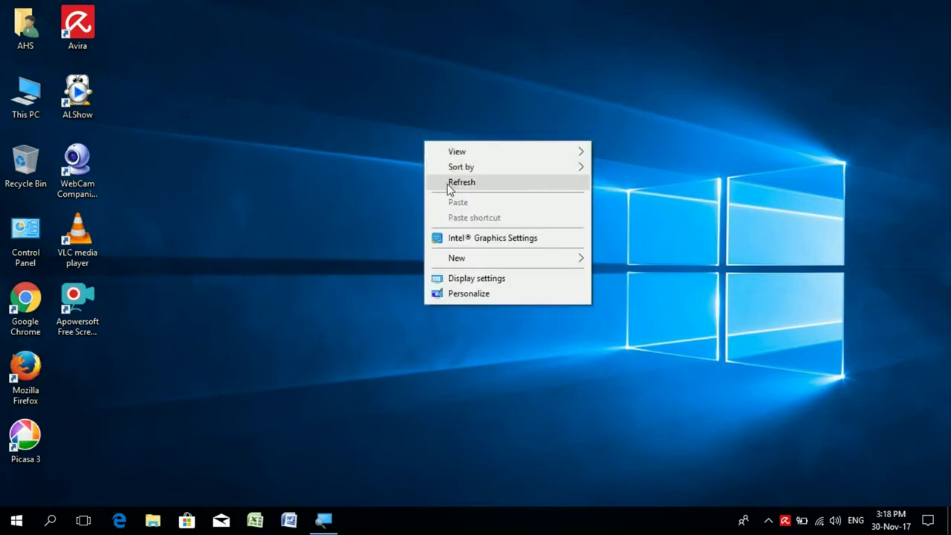
{"action": "left_click", "coordinate": [447, 183]}
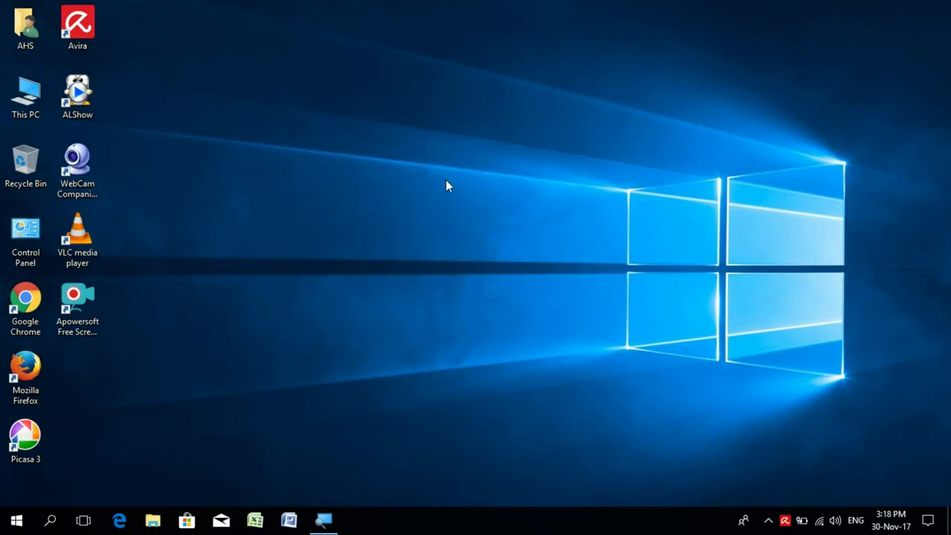
Step: Run msconfig to open System Configuration, open its startup items in Task Manager and select the entry _06BA6A1DCCA67DB94B463F
{"action": "key", "text": "super"}
{"action": "type", "text": "run"}
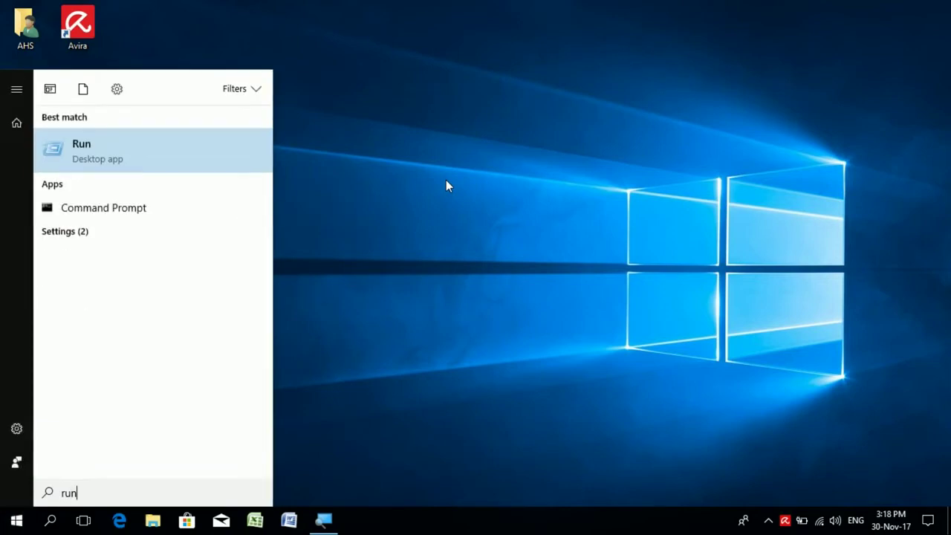
{"action": "key", "text": "Return"}
{"action": "type", "text": "msconfig"}
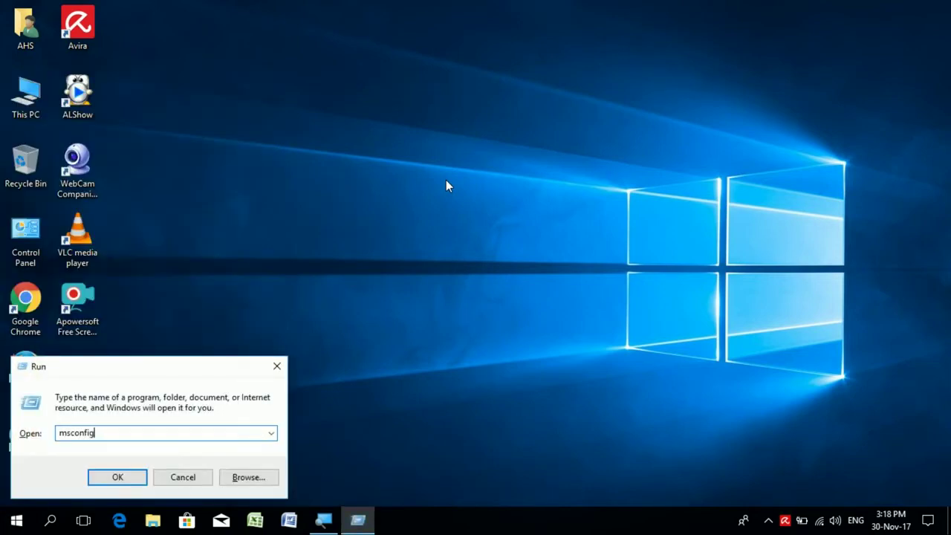
{"action": "key", "text": "Return"}
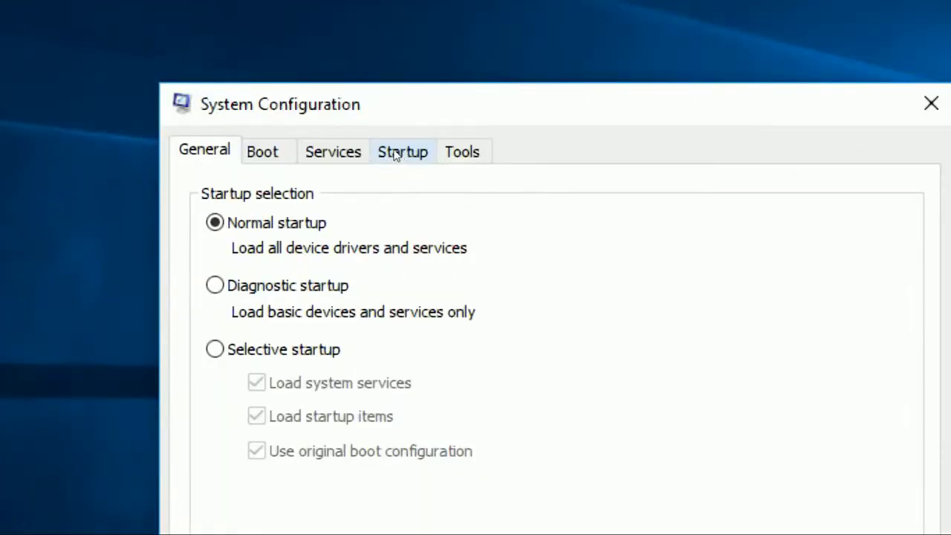
{"action": "left_click", "coordinate": [405, 153]}
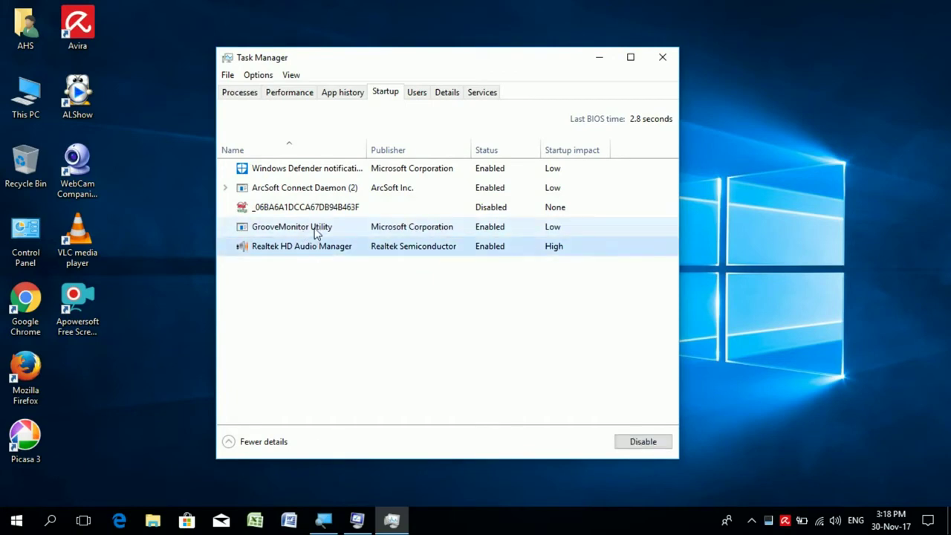
{"action": "left_click", "coordinate": [318, 207]}
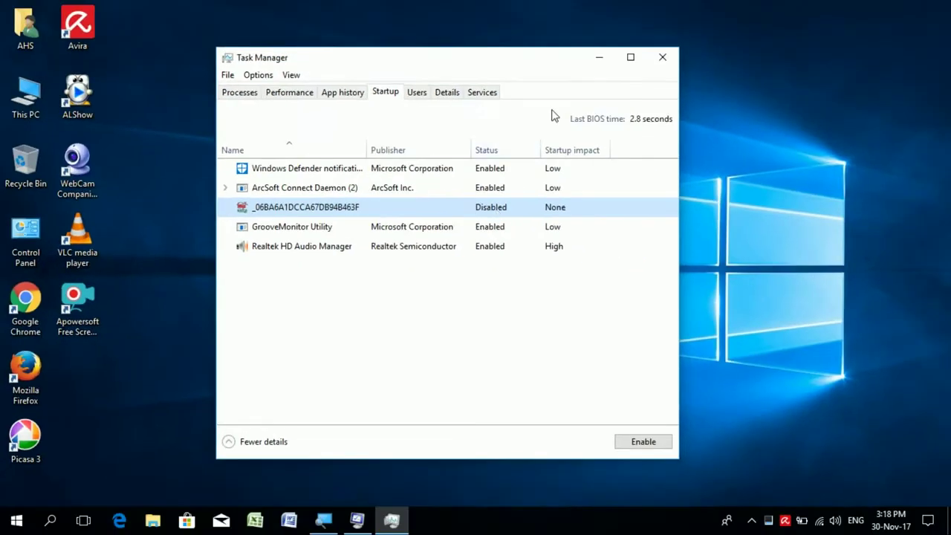
Step: Close Task Manager and System Configuration, and refresh the desktop twice
{"action": "left_click", "coordinate": [661, 57]}
{"action": "right_click", "coordinate": [446, 107]}
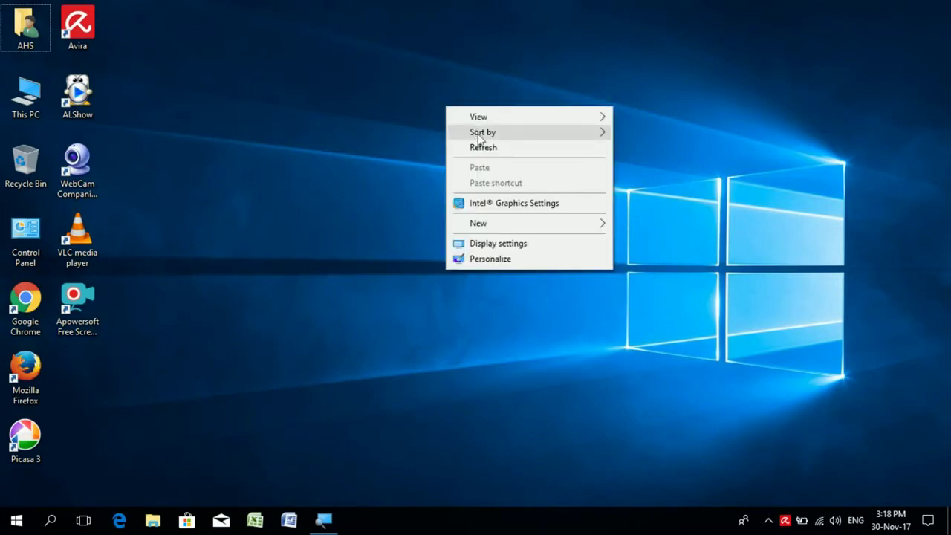
{"action": "left_click", "coordinate": [481, 148]}
{"action": "right_click", "coordinate": [363, 145]}
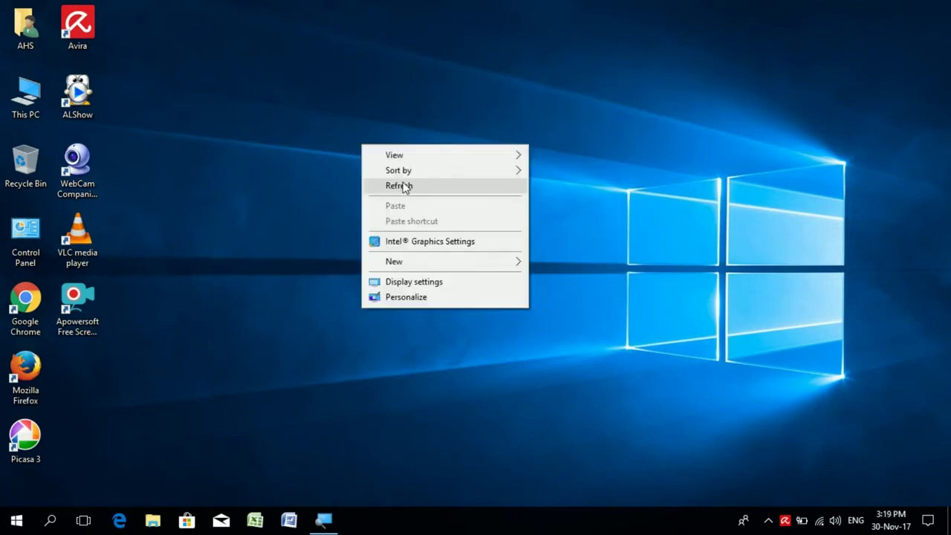
{"action": "left_click", "coordinate": [402, 186]}
Step: Open the Apps & features page in Windows Settings and look through the installed apps and their sizes
{"action": "left_click", "coordinate": [20, 514]}
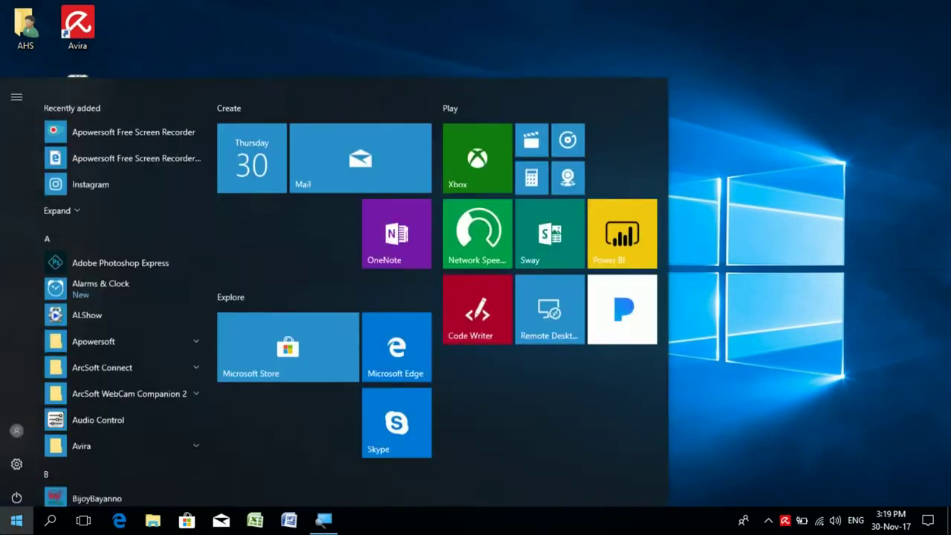
{"action": "left_click", "coordinate": [17, 460]}
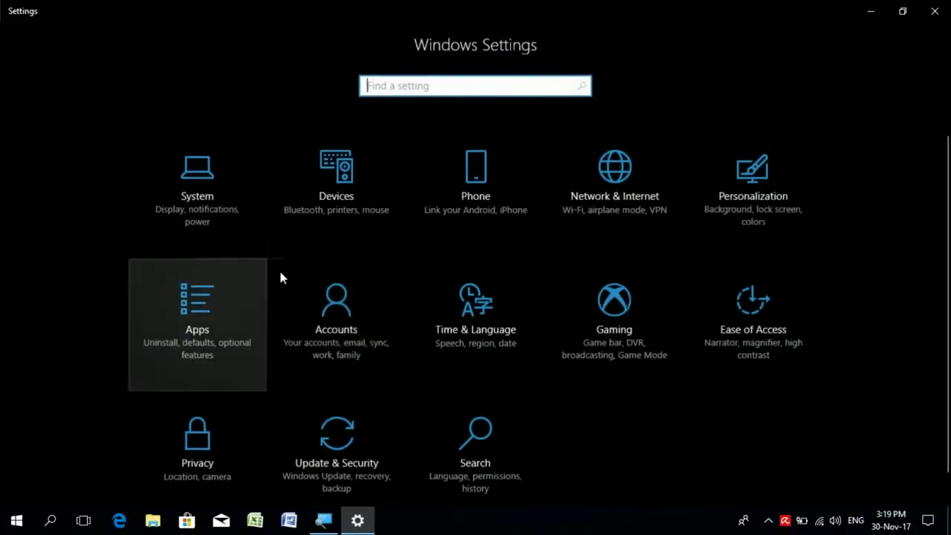
{"action": "left_click", "coordinate": [199, 317]}
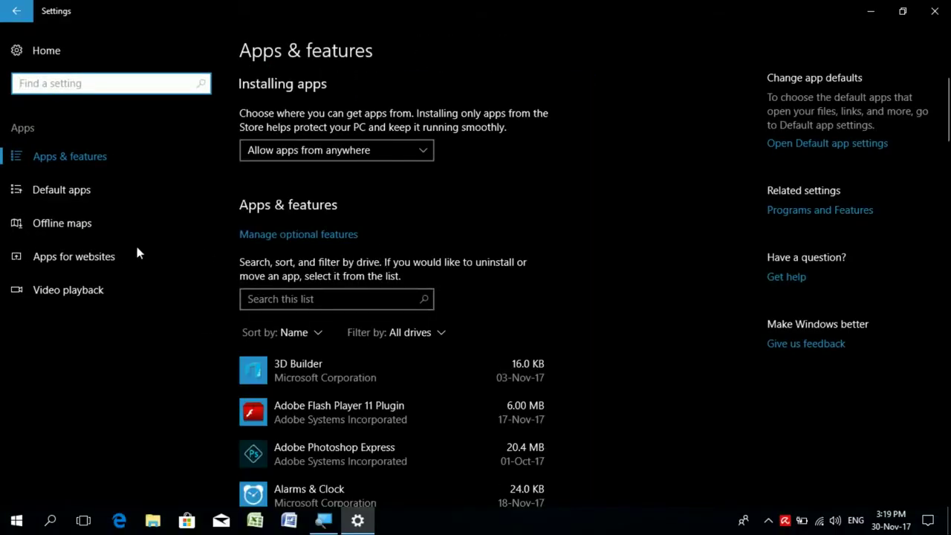
{"action": "scroll", "coordinate": [531, 395], "scroll_direction": "down", "scroll_amount": 5}
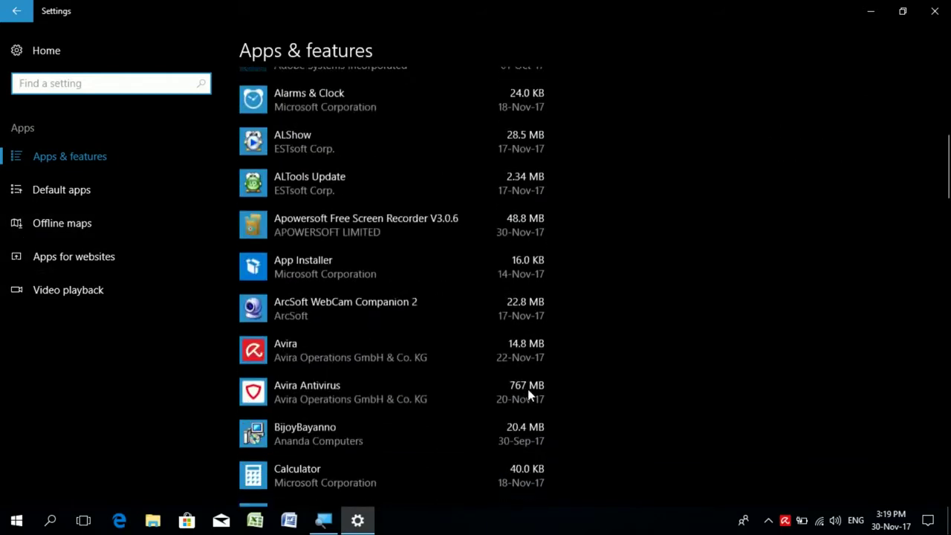
{"action": "scroll", "coordinate": [531, 395], "scroll_direction": "down", "scroll_amount": 5}
{"action": "scroll", "coordinate": [530, 394], "scroll_direction": "up", "scroll_amount": 10}
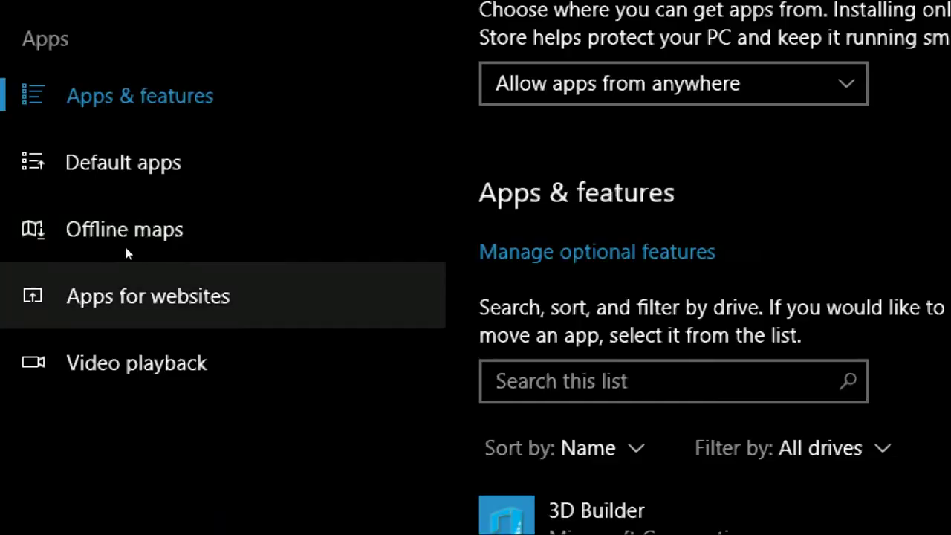
Step: Review the default apps, from Email down to Web browser and the reset option
{"action": "left_click", "coordinate": [95, 193]}
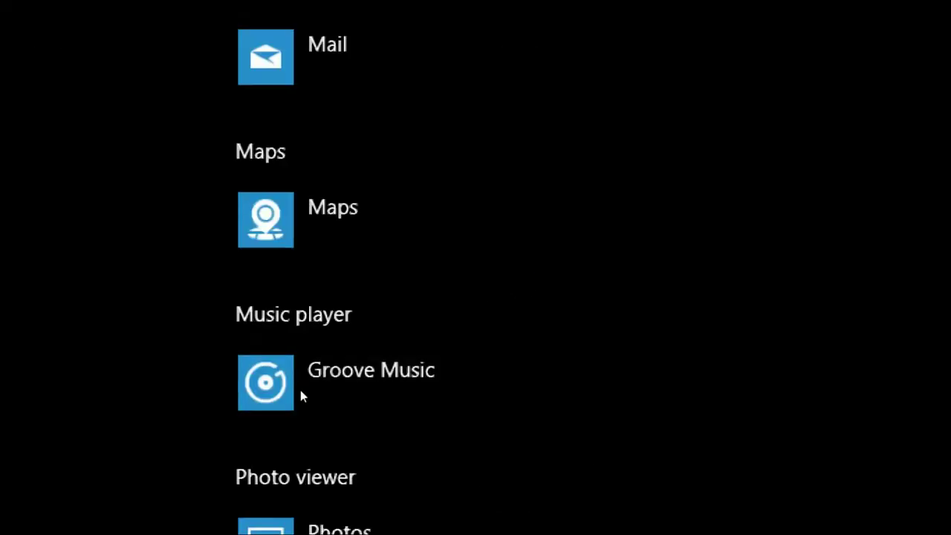
{"action": "scroll", "coordinate": [312, 386], "scroll_direction": "down", "scroll_amount": 1}
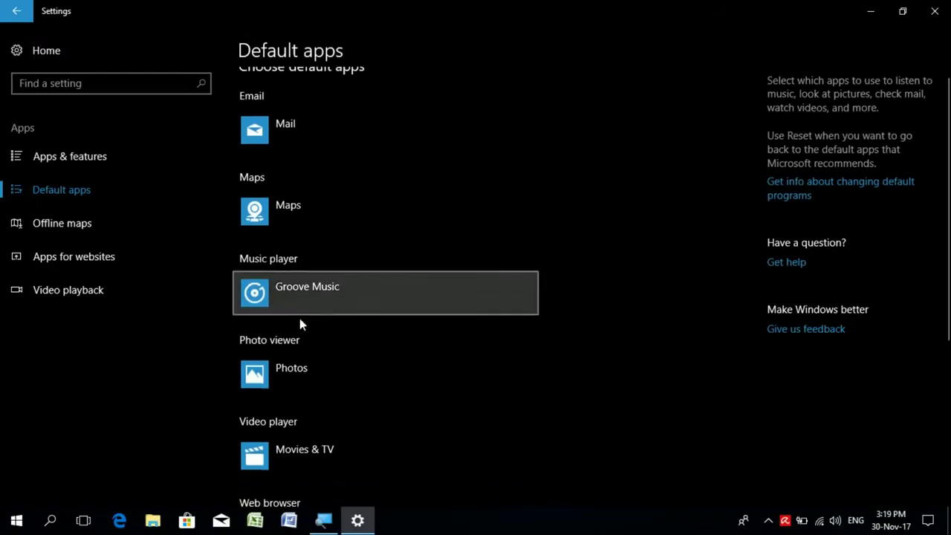
{"action": "scroll", "coordinate": [299, 318], "scroll_direction": "down", "scroll_amount": 4}
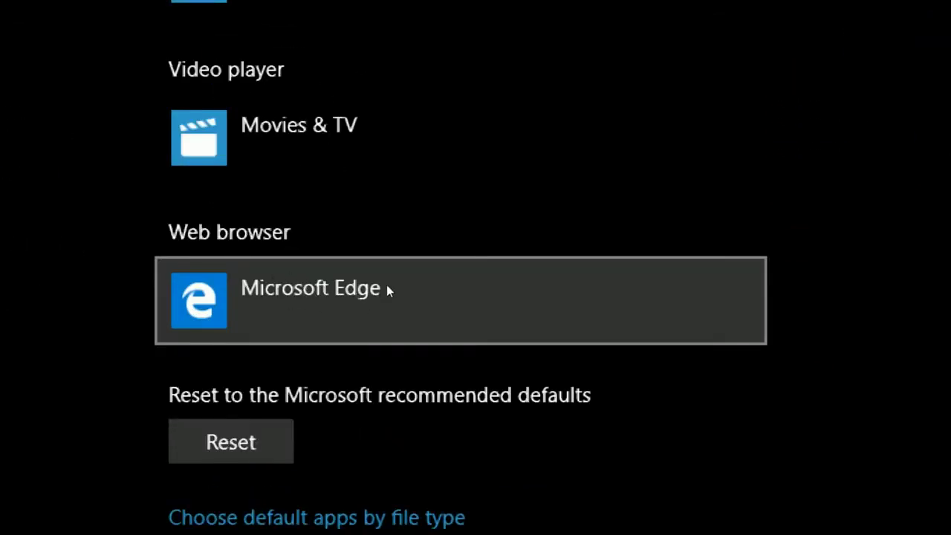
Step: Return to the Apps & features list, find Mozilla Firefox 47.0 (x86 en-US) and start uninstalling it
{"action": "left_click", "coordinate": [86, 156]}
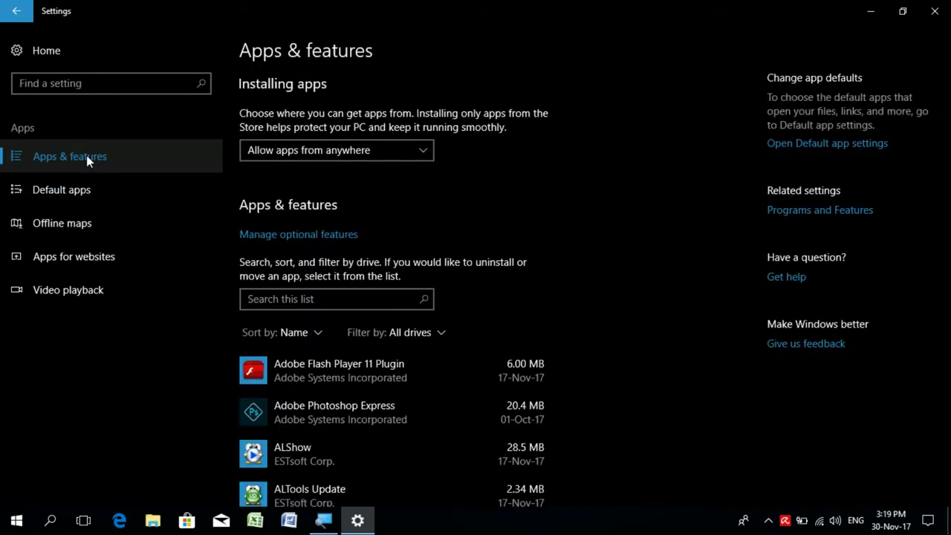
{"action": "scroll", "coordinate": [433, 368], "scroll_direction": "down", "scroll_amount": 10}
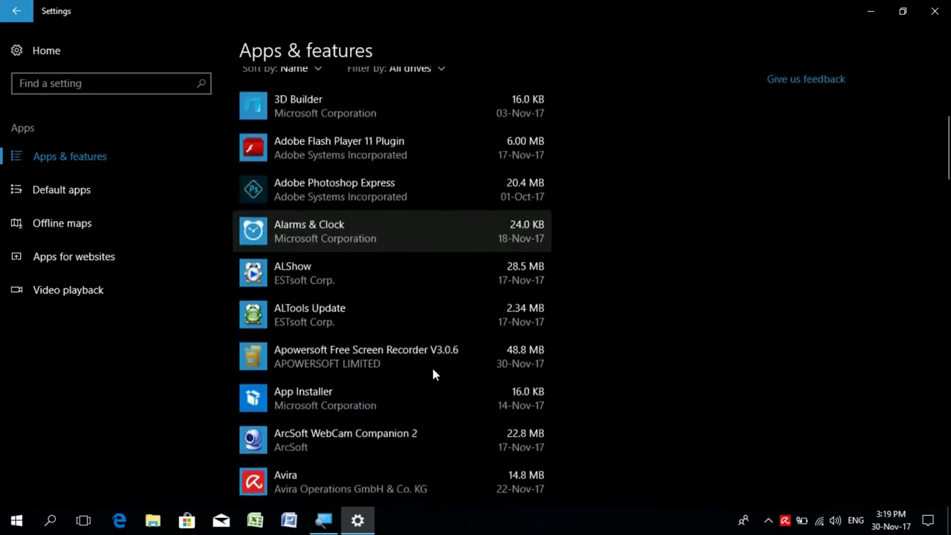
{"action": "scroll", "coordinate": [432, 368], "scroll_direction": "down", "scroll_amount": 3}
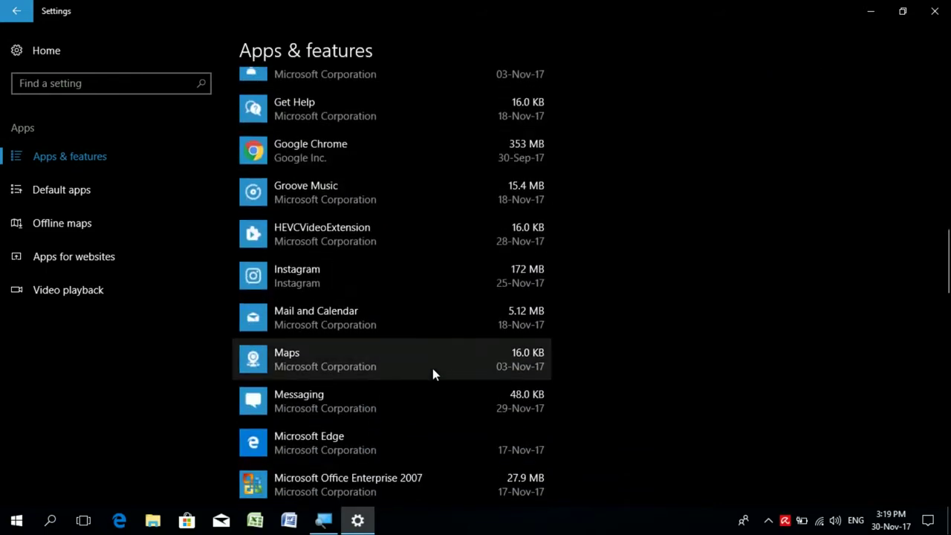
{"action": "scroll", "coordinate": [432, 368], "scroll_direction": "down", "scroll_amount": 7}
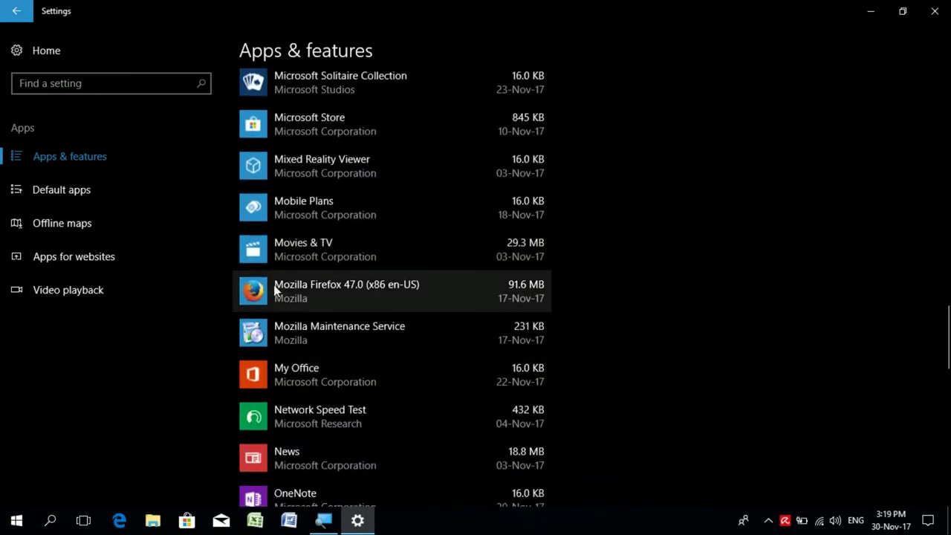
{"action": "left_click", "coordinate": [352, 293]}
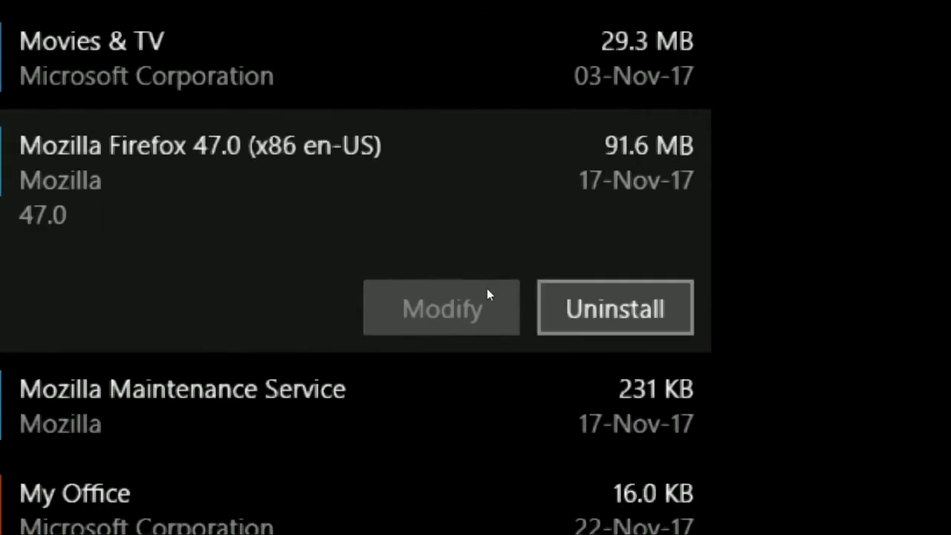
{"action": "key", "text": "Return"}
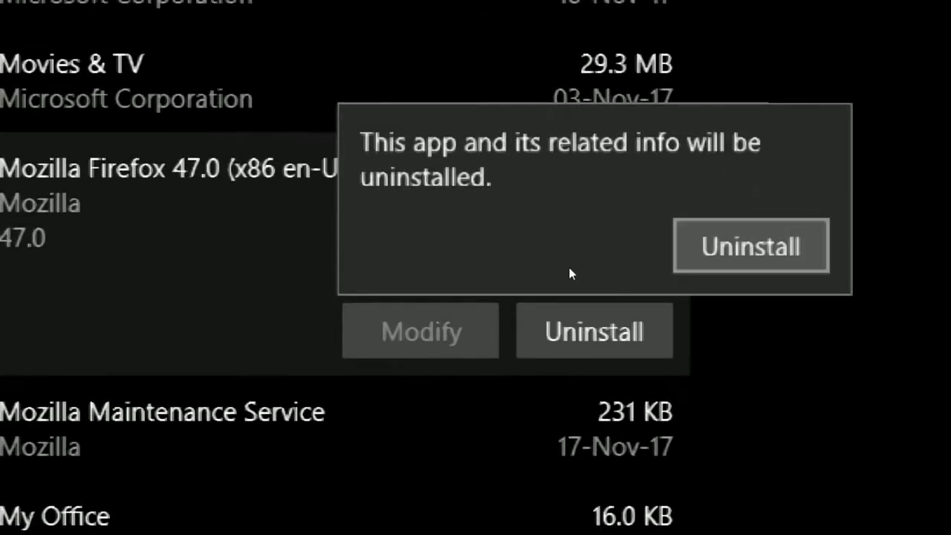
{"action": "key", "text": "Return"}
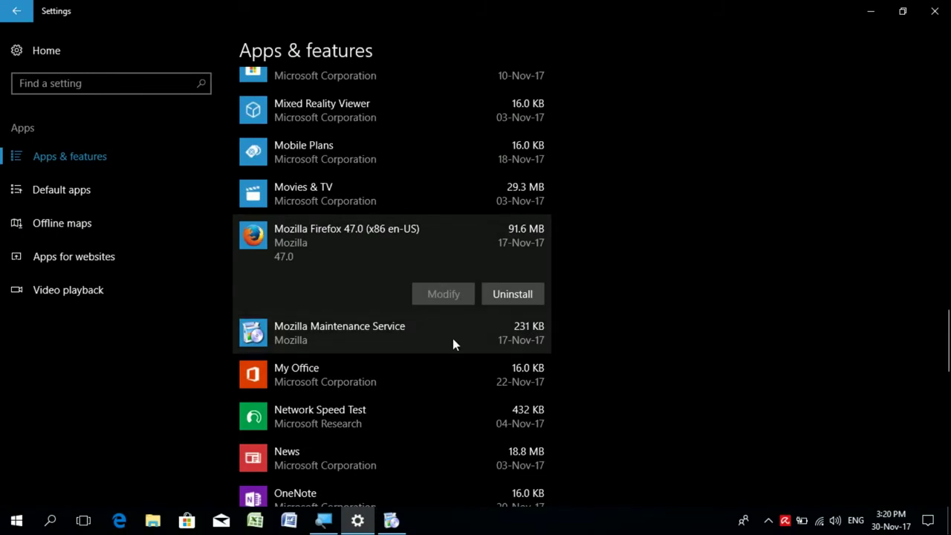
Step: Look through the options for Microsoft Store, Power BI, OneDrive, Office Enterprise 2007 and Edge in the installed apps list
{"action": "scroll", "coordinate": [451, 336], "scroll_direction": "up", "scroll_amount": 5}
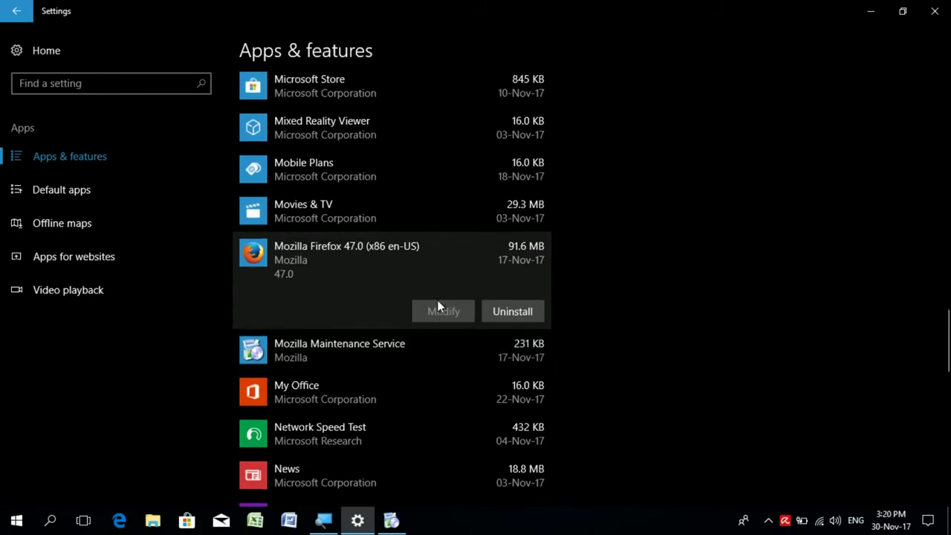
{"action": "scroll", "coordinate": [437, 304], "scroll_direction": "down", "scroll_amount": 1}
{"action": "left_click", "coordinate": [316, 398]}
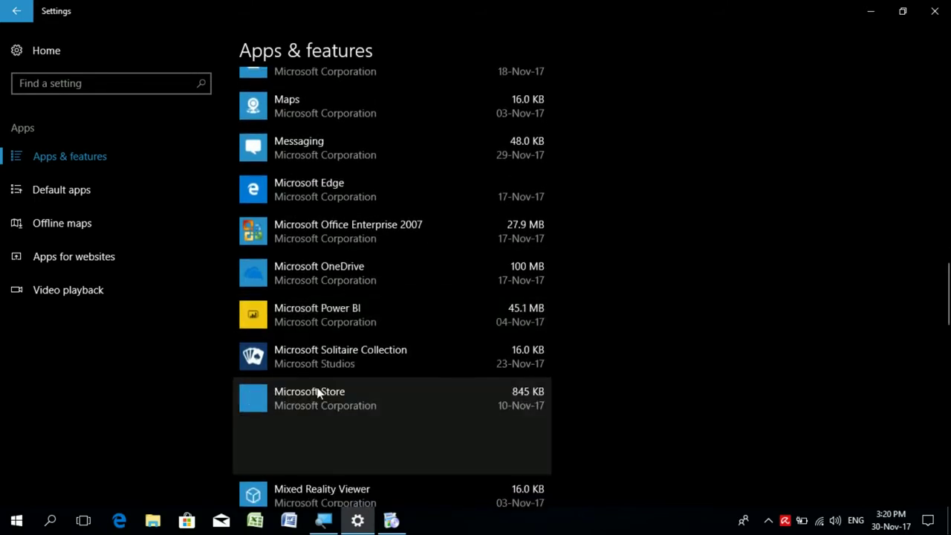
{"action": "left_click", "coordinate": [318, 309]}
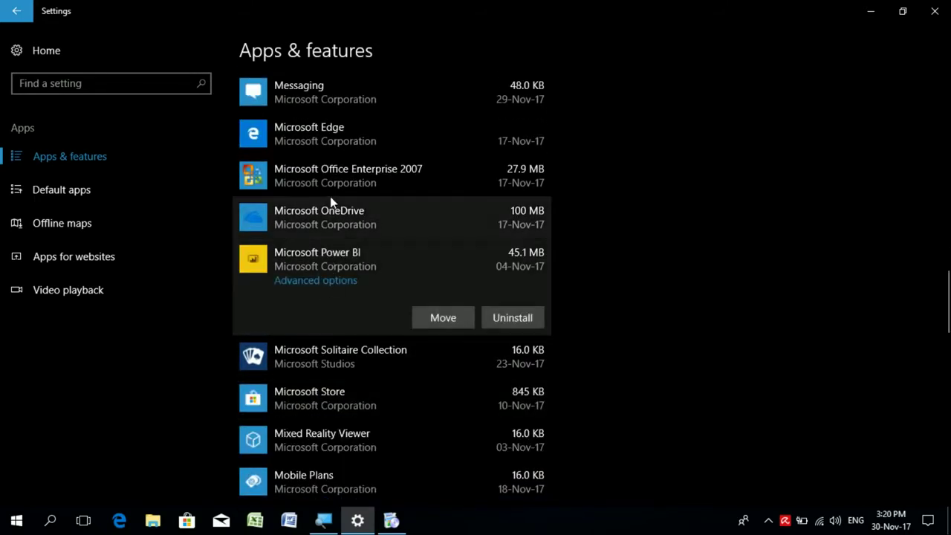
{"action": "left_click", "coordinate": [332, 213]}
{"action": "left_click", "coordinate": [336, 187]}
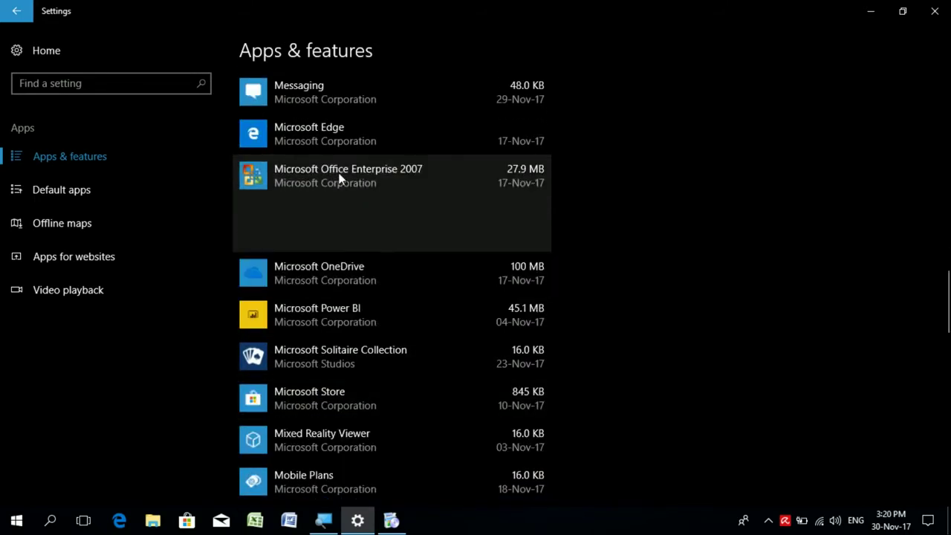
{"action": "left_click", "coordinate": [340, 134]}
{"action": "left_click", "coordinate": [335, 325]}
{"action": "left_click", "coordinate": [364, 365]}
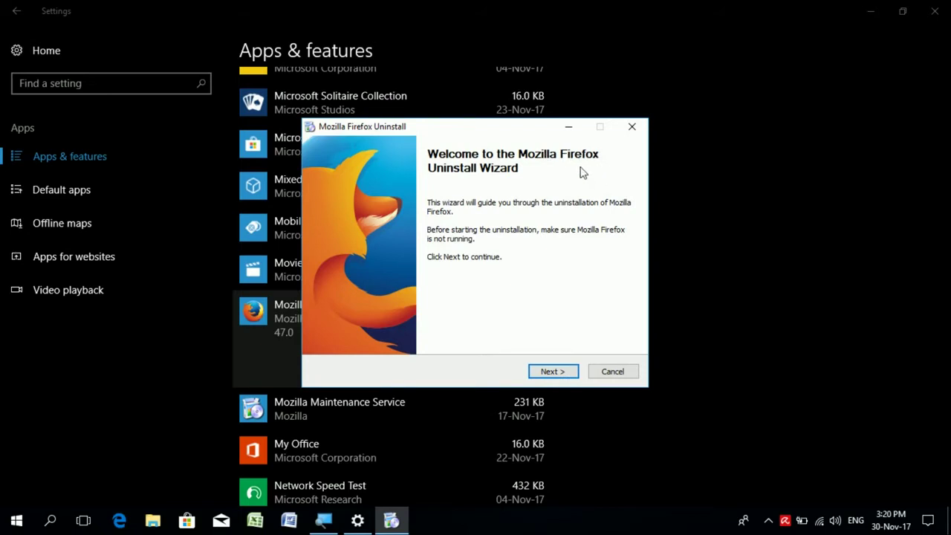
Step: Complete the Mozilla Firefox Uninstall wizard to remove Firefox from C:\Program Files (x86)\Mozilla Firefox
{"action": "left_click", "coordinate": [551, 370]}
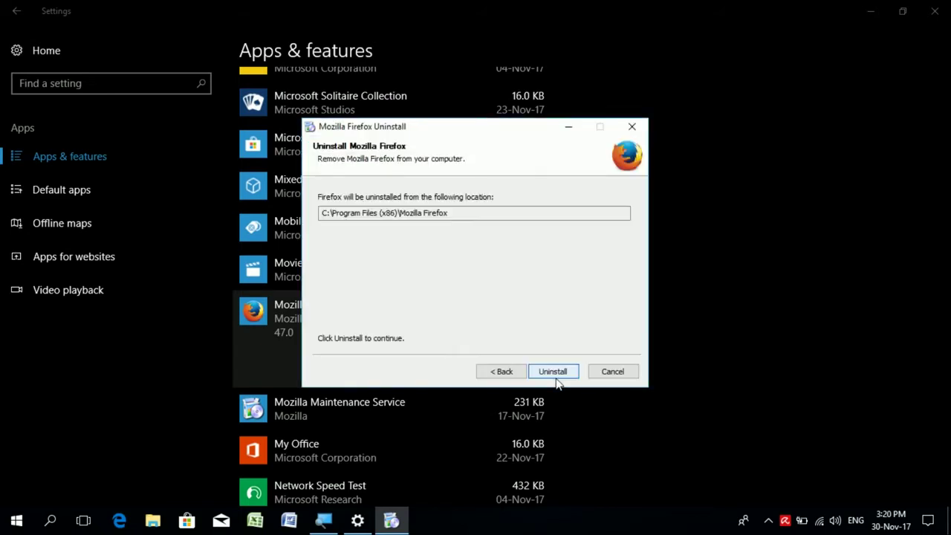
{"action": "left_click", "coordinate": [553, 371]}
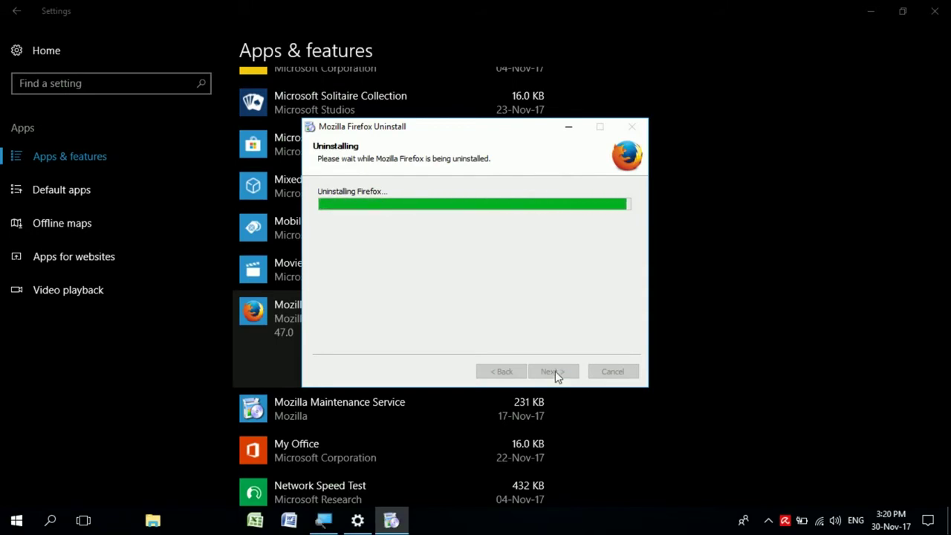
{"action": "key", "text": "Return"}
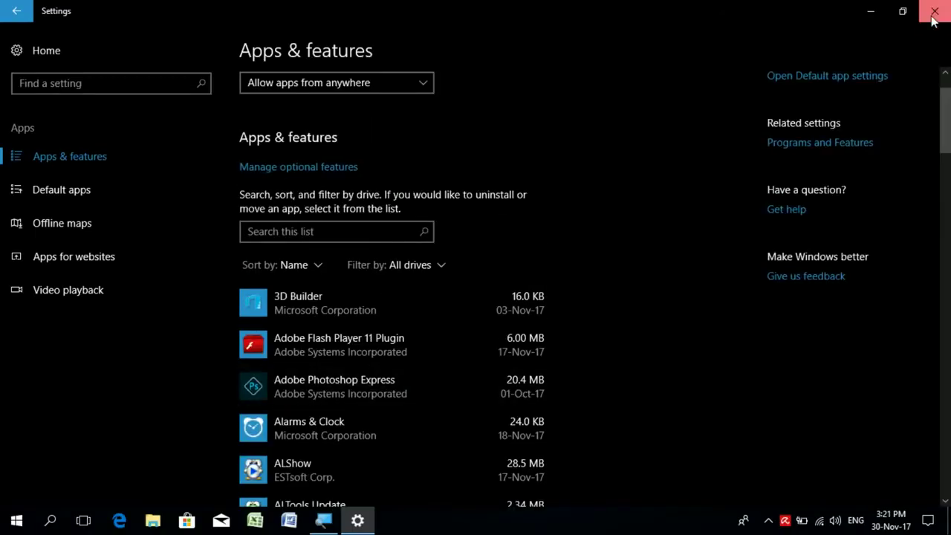
Step: Close Settings and refresh the desktop
{"action": "left_click", "coordinate": [934, 18]}
{"action": "right_click", "coordinate": [367, 138]}
{"action": "left_click", "coordinate": [424, 180]}
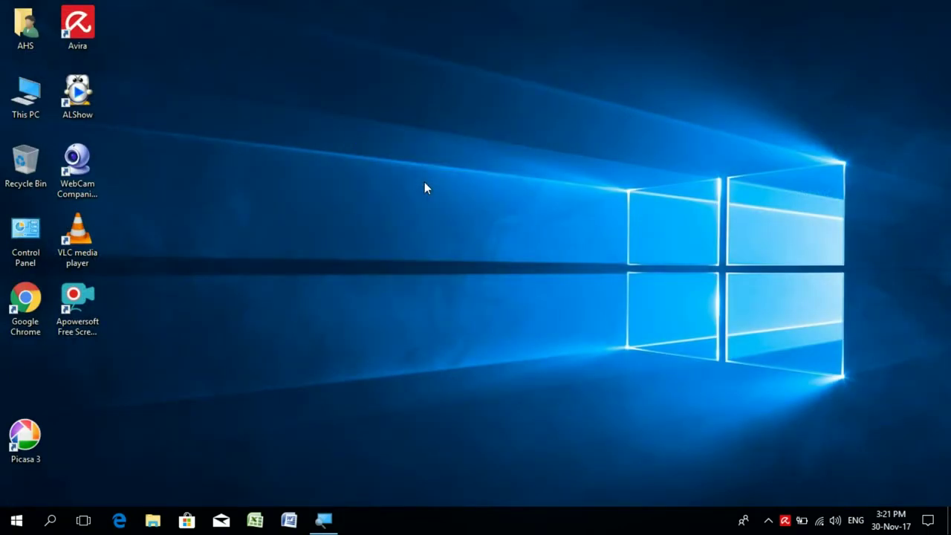
Step: Open Update & Security in Windows Settings and check for Windows updates
{"action": "key", "text": "super"}
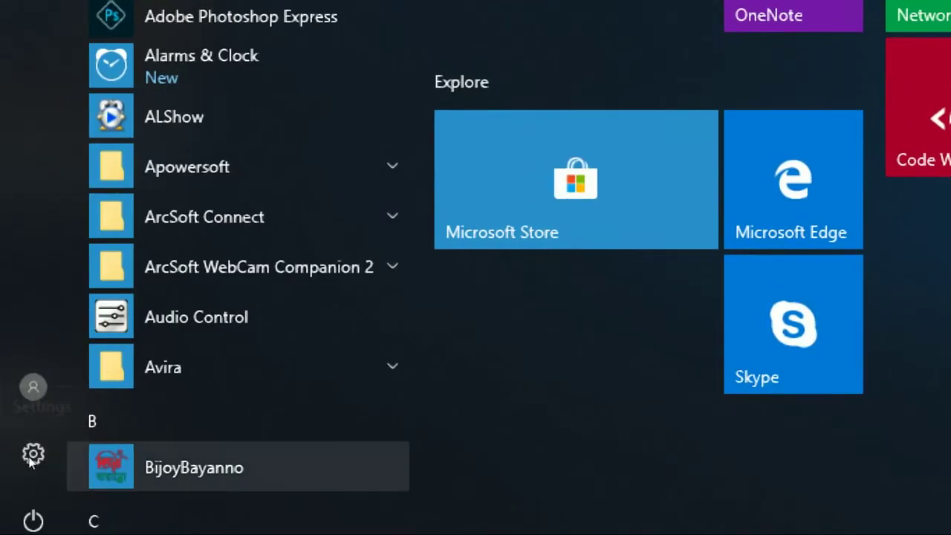
{"action": "left_click", "coordinate": [30, 456]}
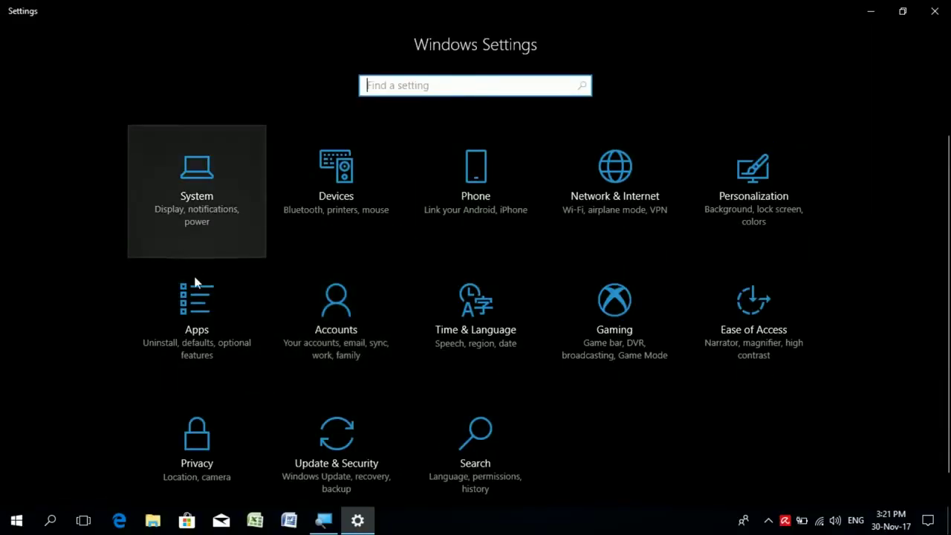
{"action": "left_click", "coordinate": [337, 444]}
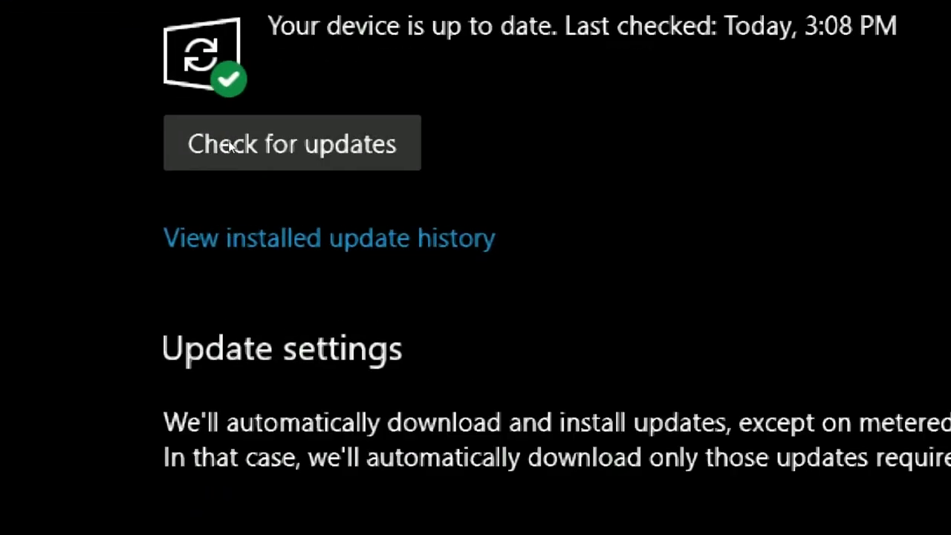
{"action": "left_click", "coordinate": [279, 164]}
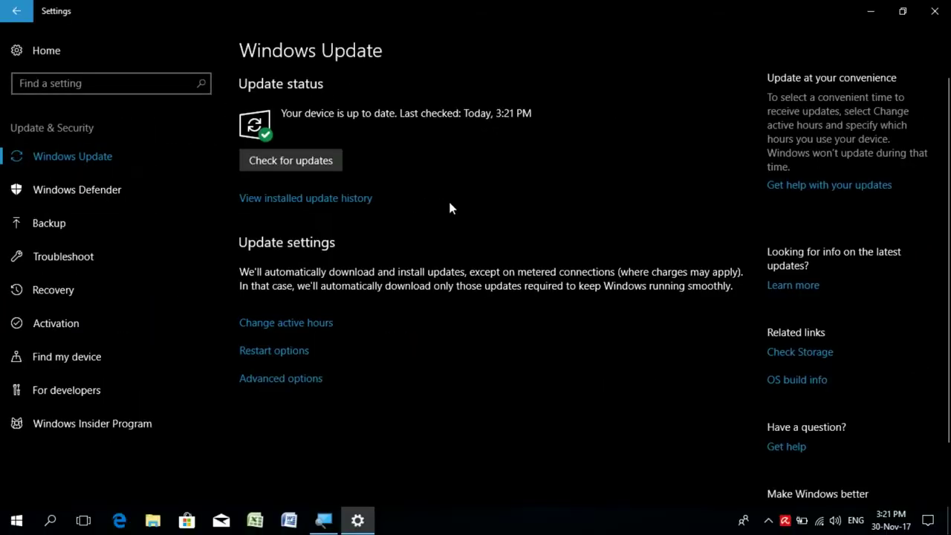
Step: Close the Windows Update settings and refresh the desktop twice
{"action": "left_click", "coordinate": [934, 10]}
{"action": "right_click", "coordinate": [455, 102]}
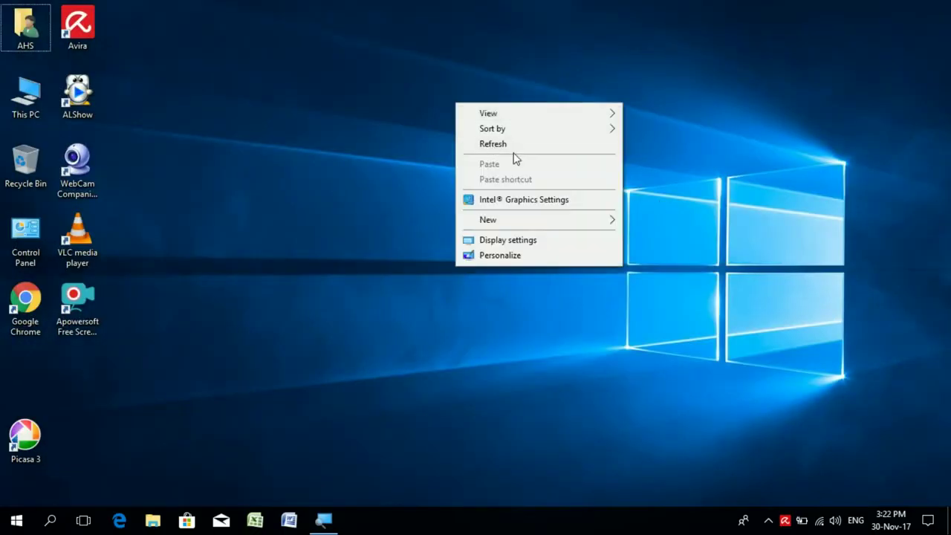
{"action": "left_click", "coordinate": [475, 143]}
{"action": "right_click", "coordinate": [330, 57]}
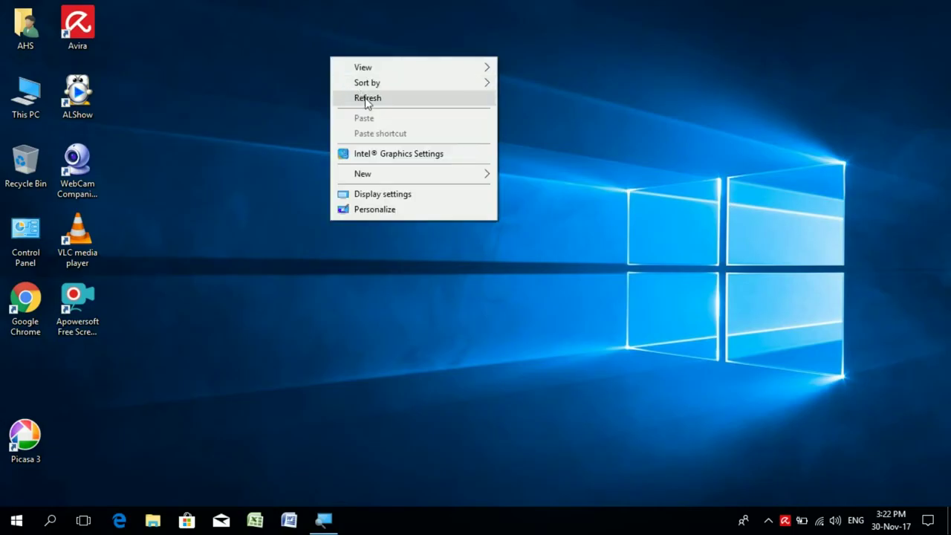
{"action": "left_click", "coordinate": [364, 98]}
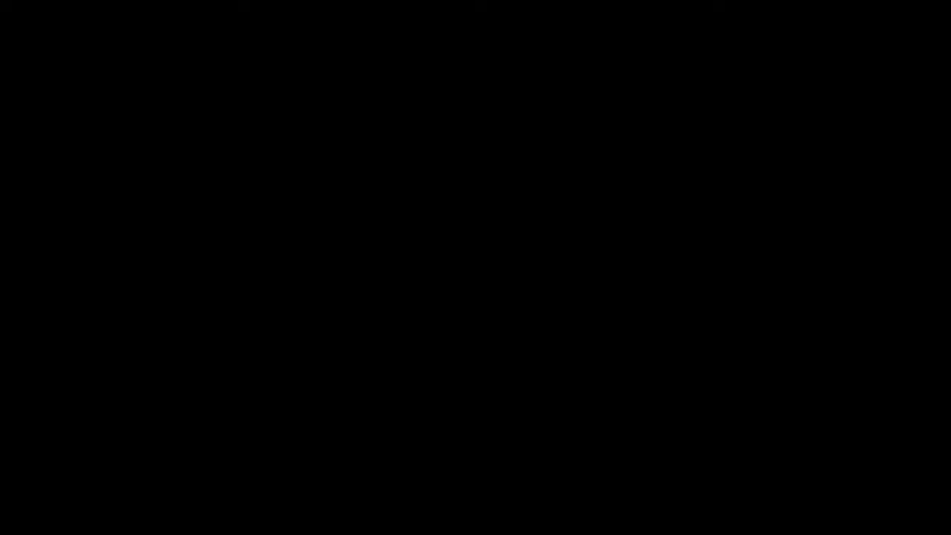
Step: Open the Battery page of the System settings and set battery saver to turn on automatically below 20%
{"action": "key", "text": "super"}
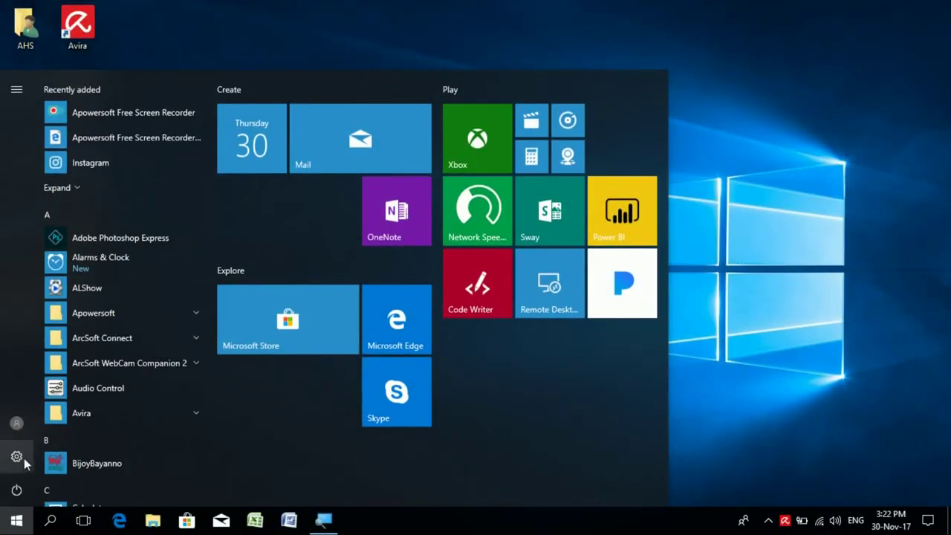
{"action": "left_click", "coordinate": [22, 459]}
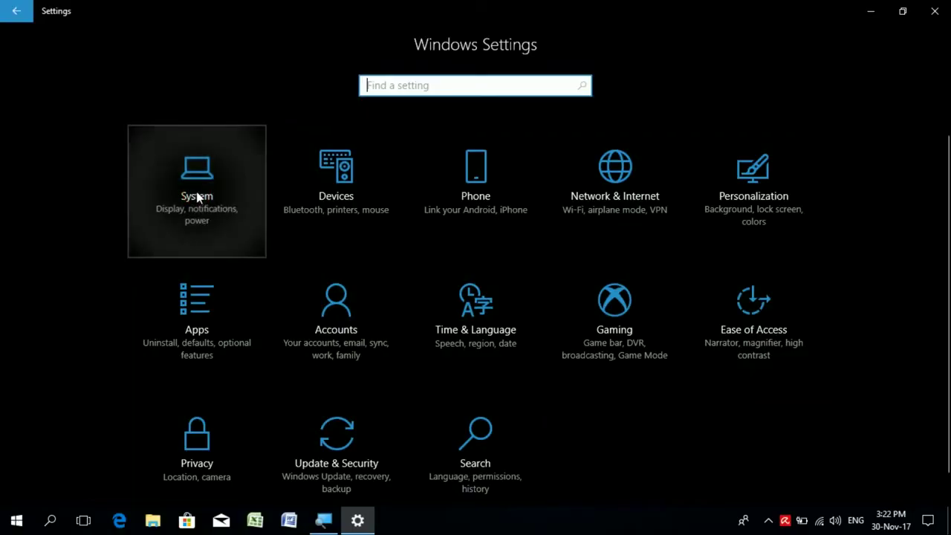
{"action": "left_click", "coordinate": [197, 195]}
{"action": "left_click", "coordinate": [37, 251]}
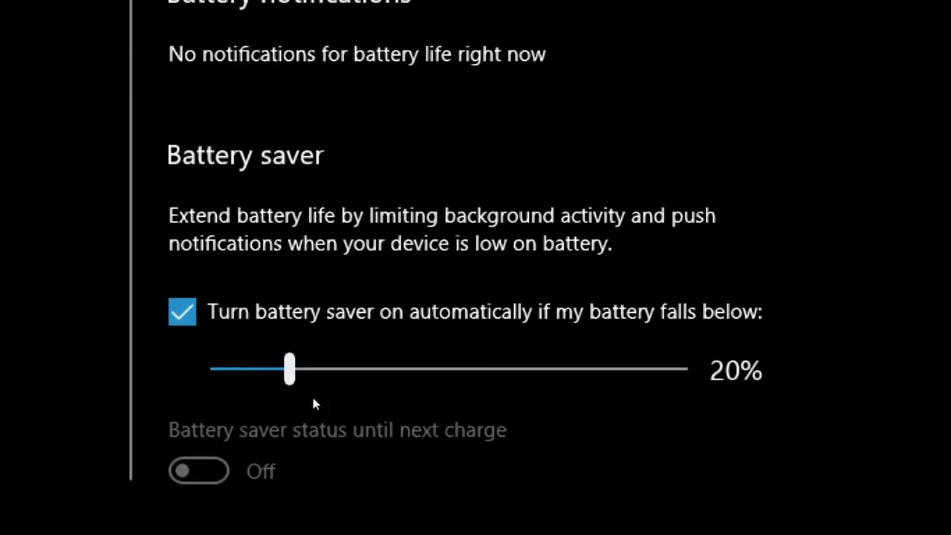
{"action": "mouse_move", "coordinate": [299, 396]}
{"action": "left_mouse_down"}
{"action": "mouse_move", "coordinate": [447, 398]}
{"action": "mouse_move", "coordinate": [295, 394]}
{"action": "left_mouse_up"}
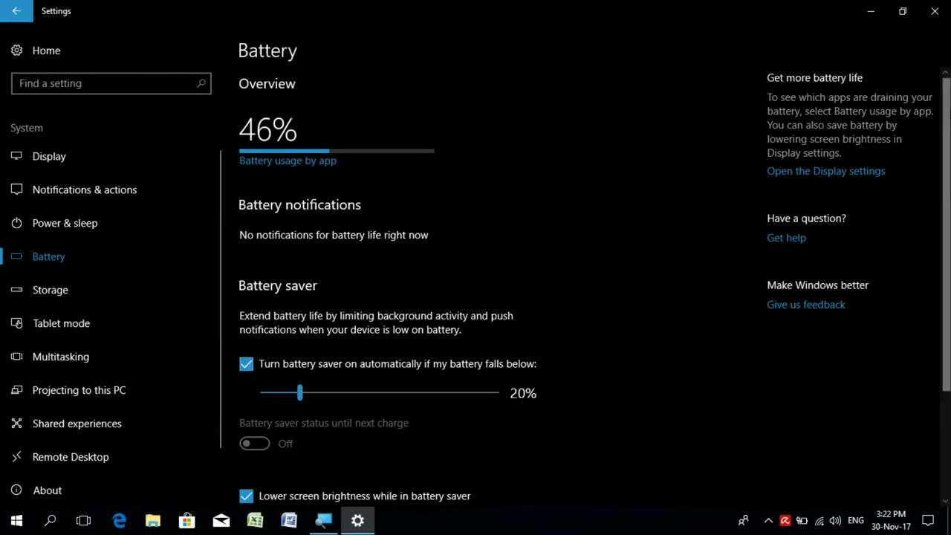
Step: Close the Battery settings and refresh the desktop once
{"action": "left_click", "coordinate": [937, 13]}
{"action": "right_click", "coordinate": [297, 164]}
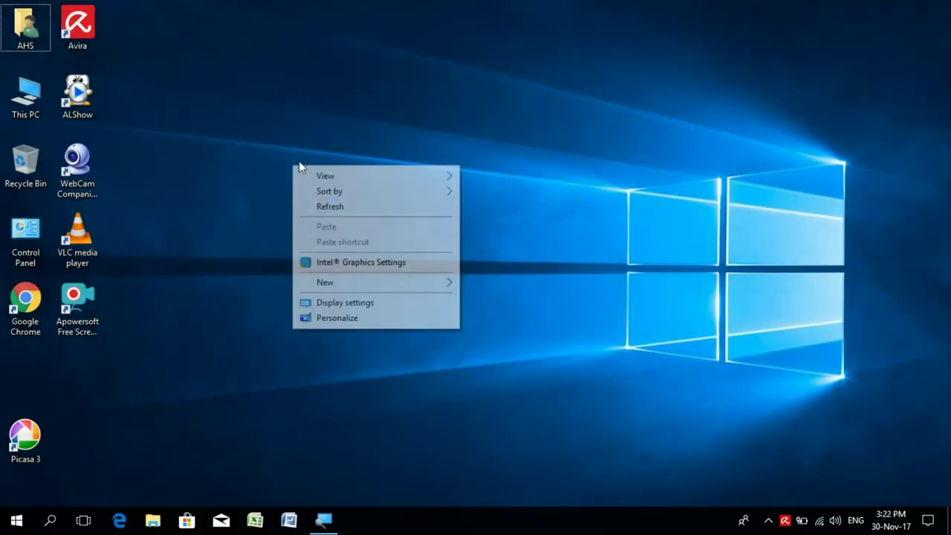
{"action": "left_click", "coordinate": [340, 206]}
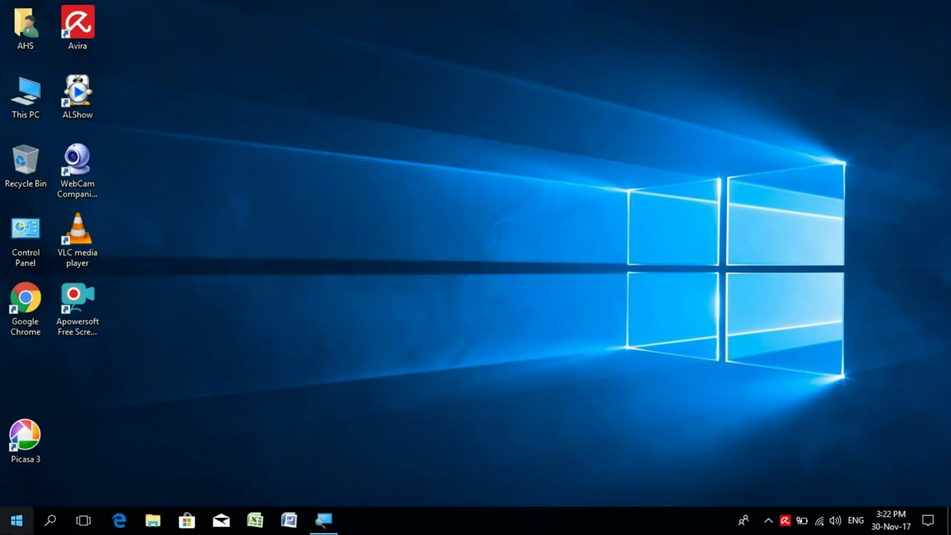
{"action": "left_click", "coordinate": [16, 520]}
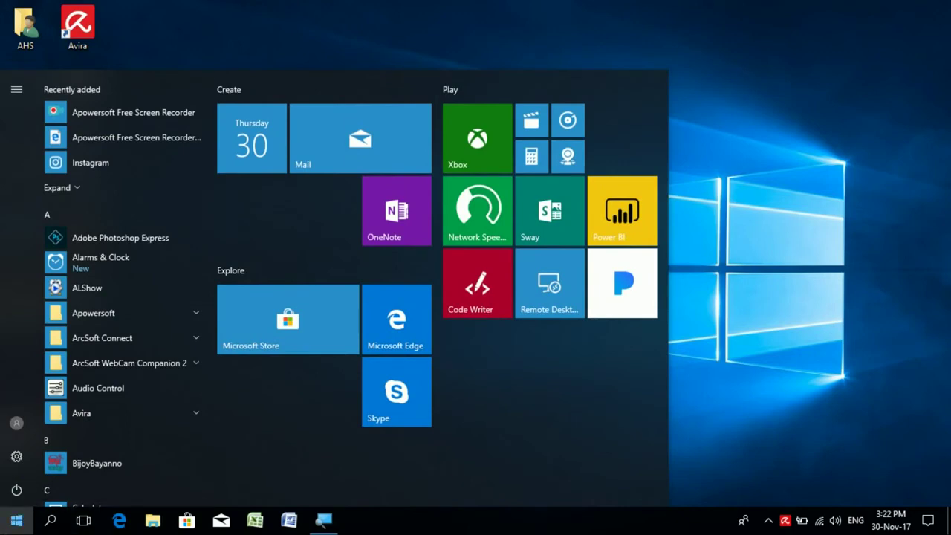
{"action": "type", "text": "run"}
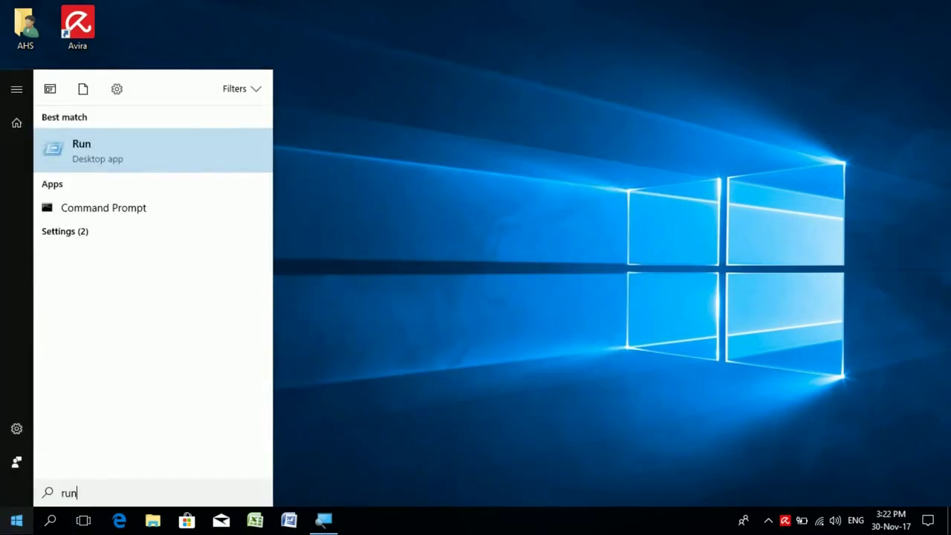
{"action": "left_click", "coordinate": [146, 143]}
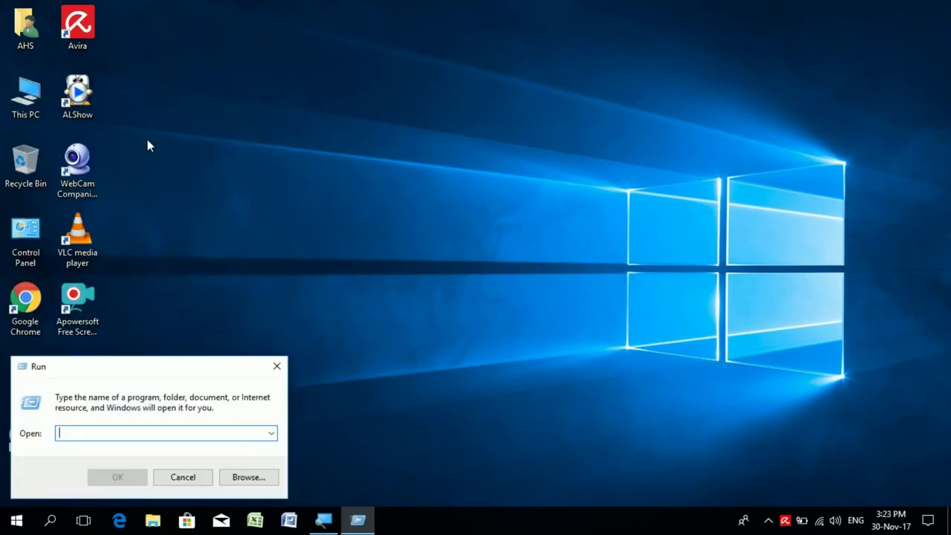
{"action": "left_click", "coordinate": [277, 368]}
Step: Open the Run dialog, move it toward the middle of the desktop and run the tree command
{"action": "key", "text": "super+r"}
{"action": "left_click_drag", "start_coordinate": [151, 379], "coordinate": [319, 260]}
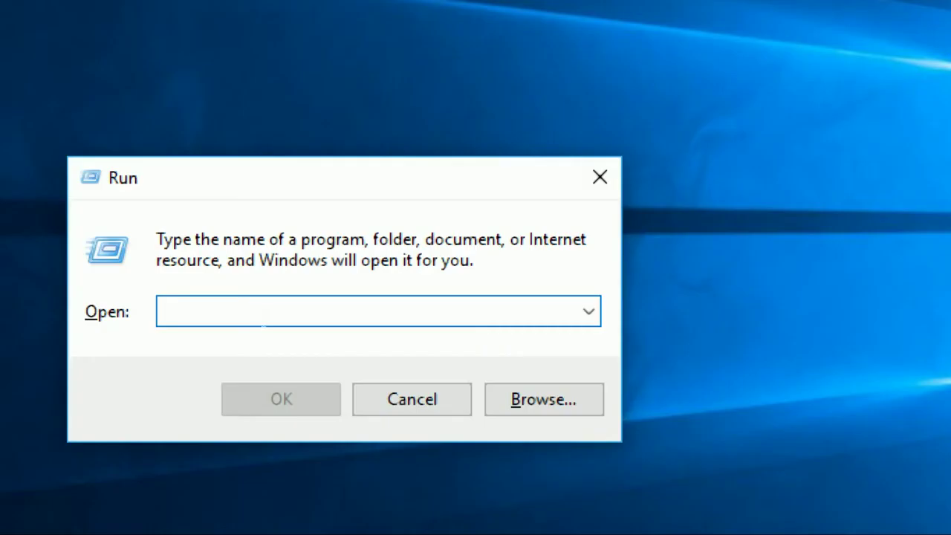
{"action": "type", "text": "tree"}
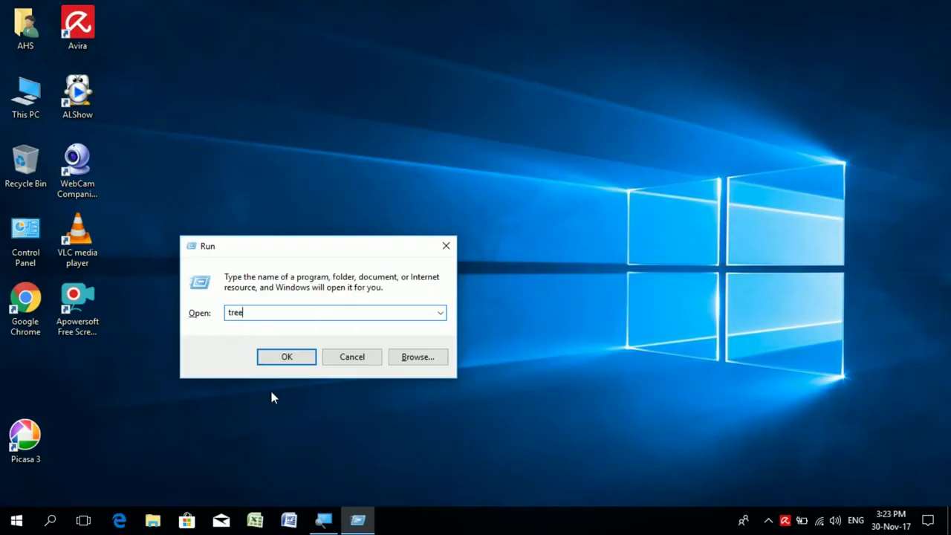
{"action": "left_click", "coordinate": [228, 359]}
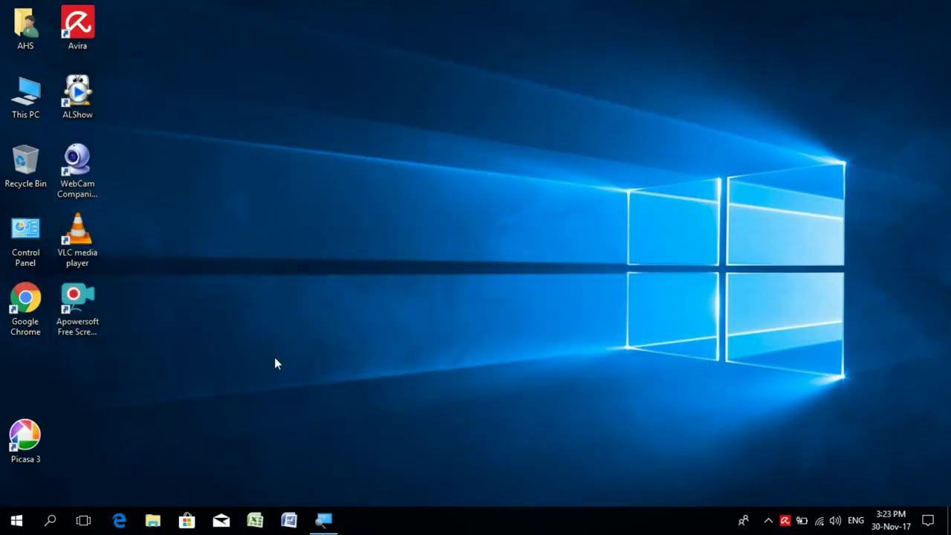
Step: Run the command "tree \" from the Run dialog and move its console window toward the middle of the desktop
{"action": "key", "text": "super+r"}
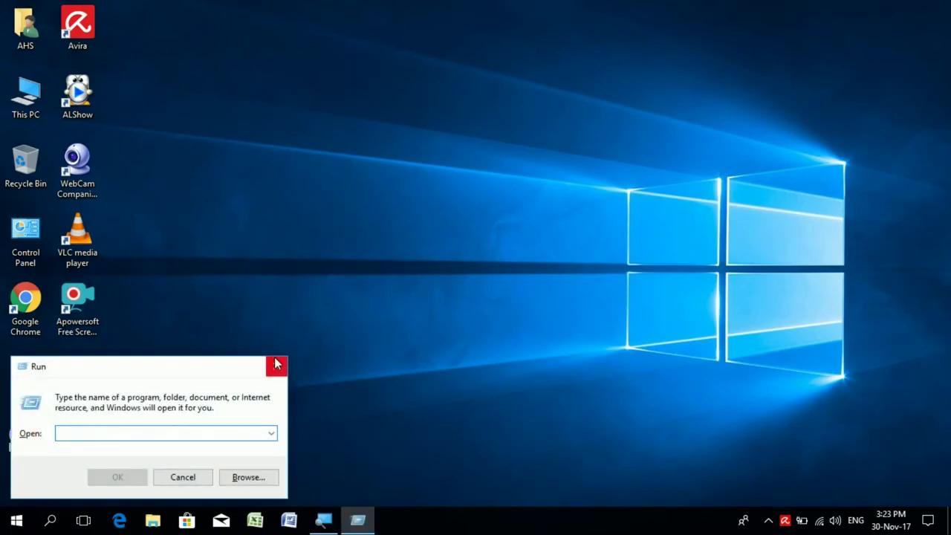
{"action": "type", "text": "tree \\"}
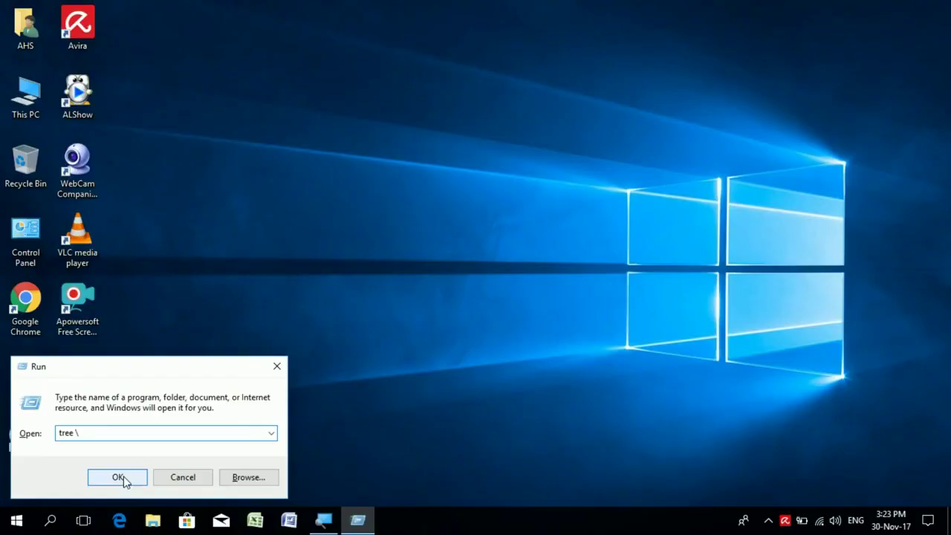
{"action": "left_click", "coordinate": [112, 478]}
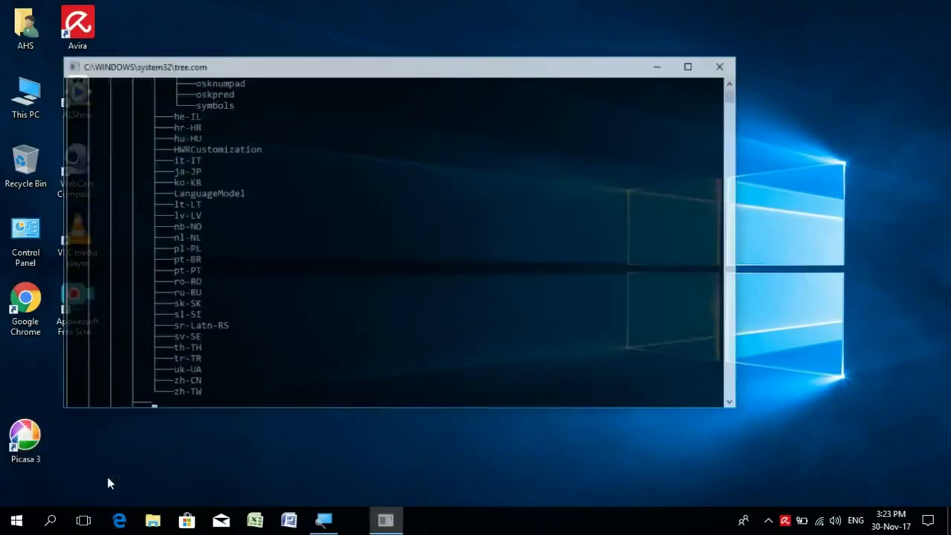
{"action": "left_click_drag", "start_coordinate": [327, 65], "coordinate": [404, 102]}
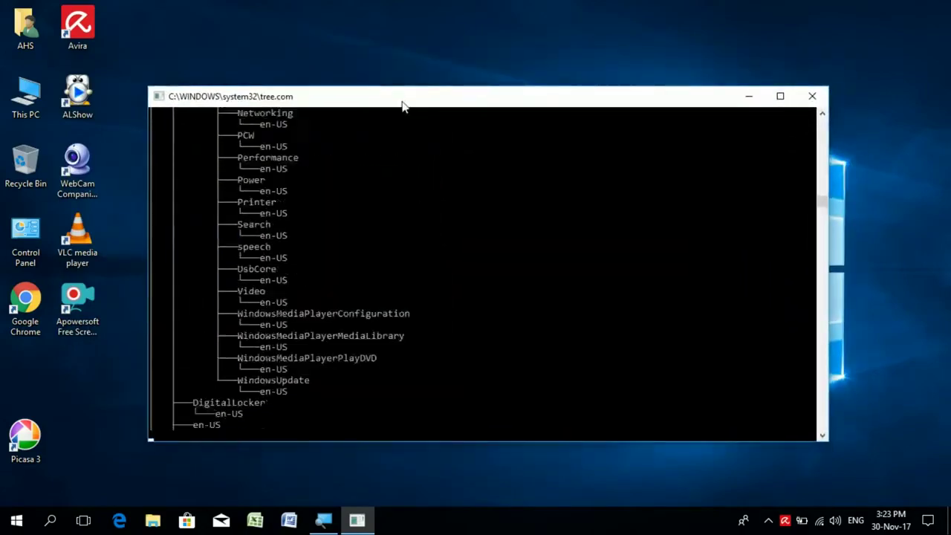
Step: Refresh the desktop twice while the tree command is running
{"action": "right_click", "coordinate": [401, 18]}
{"action": "left_click", "coordinate": [421, 57]}
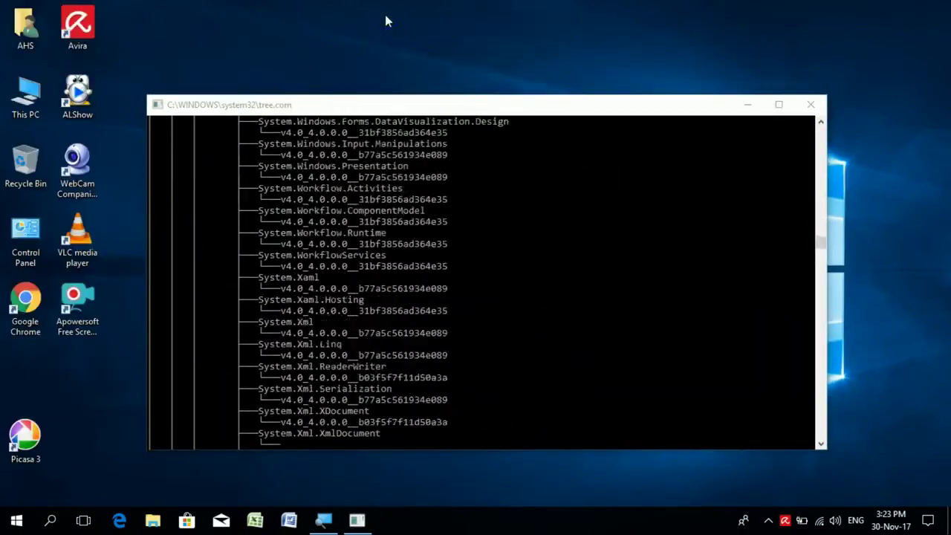
{"action": "right_click", "coordinate": [385, 14]}
{"action": "left_click", "coordinate": [420, 55]}
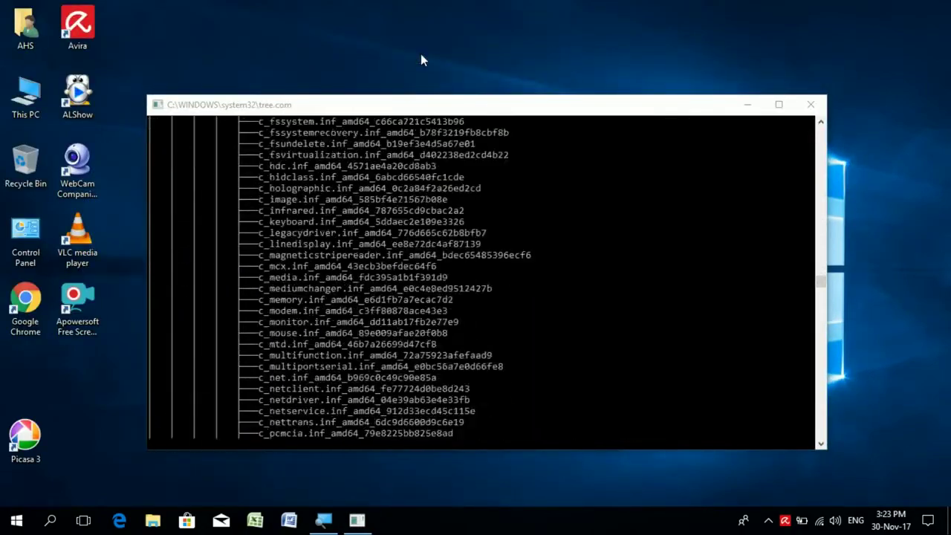